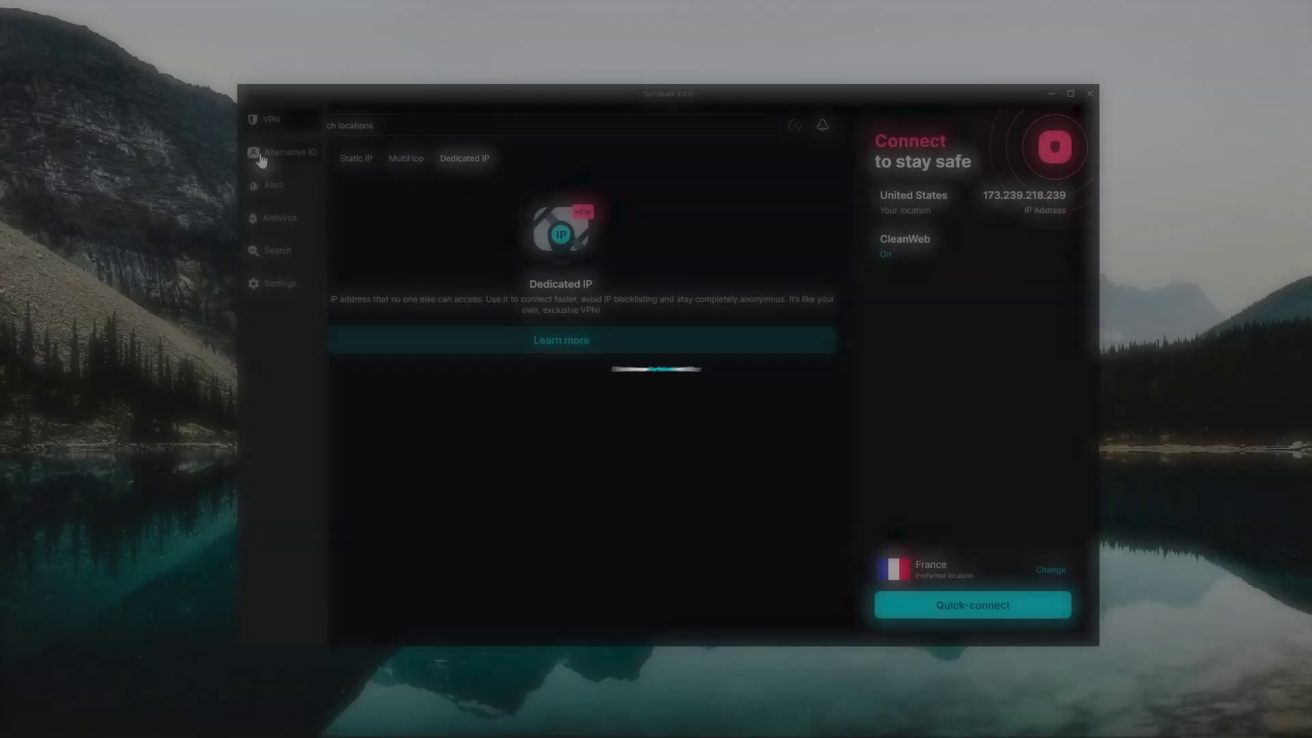
Browse the Alternative ID, Alert, Antivirus and Search pages from the sidebar
click(260, 153)
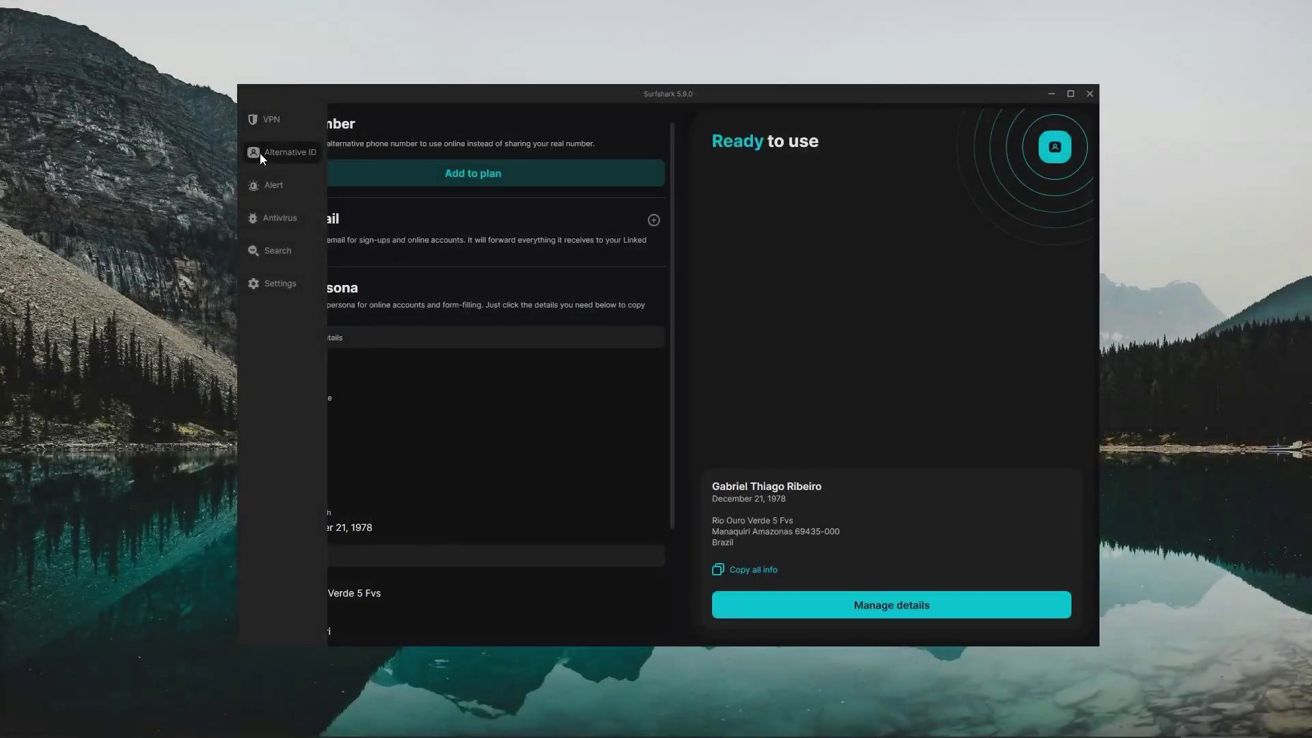
click(303, 188)
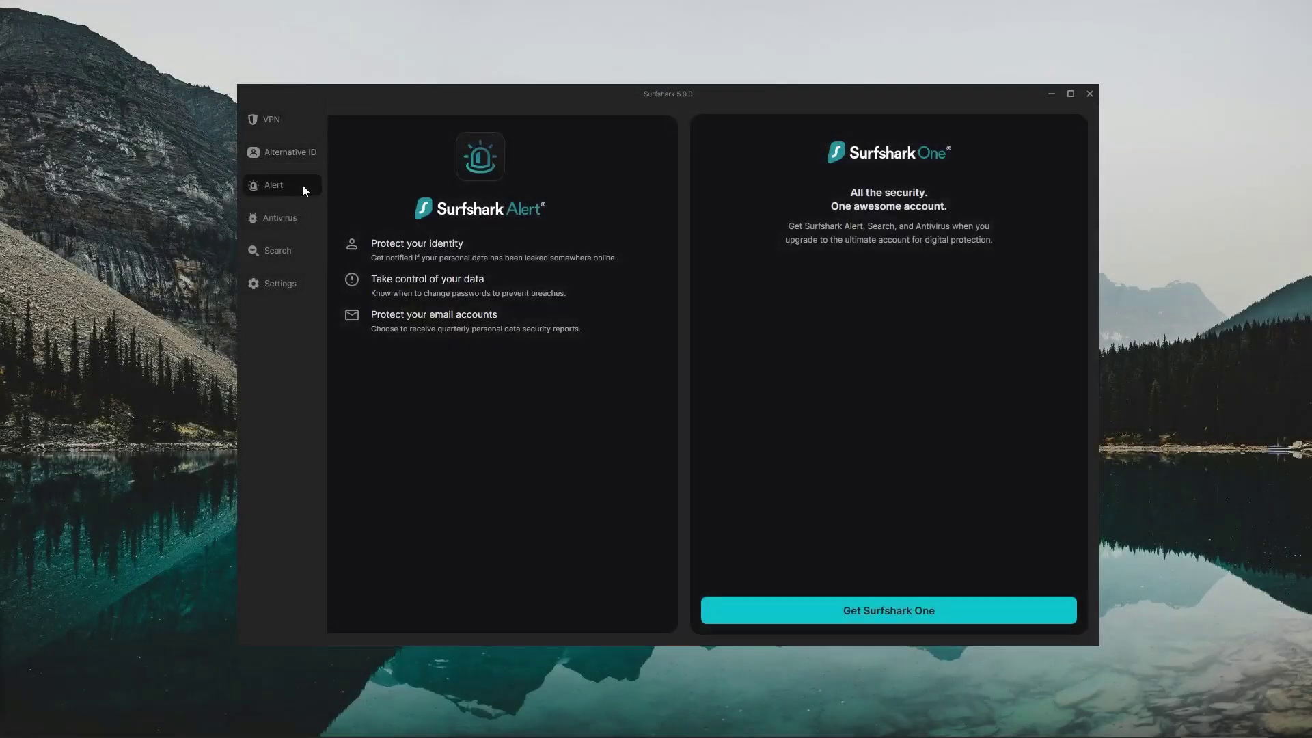
click(295, 220)
click(285, 249)
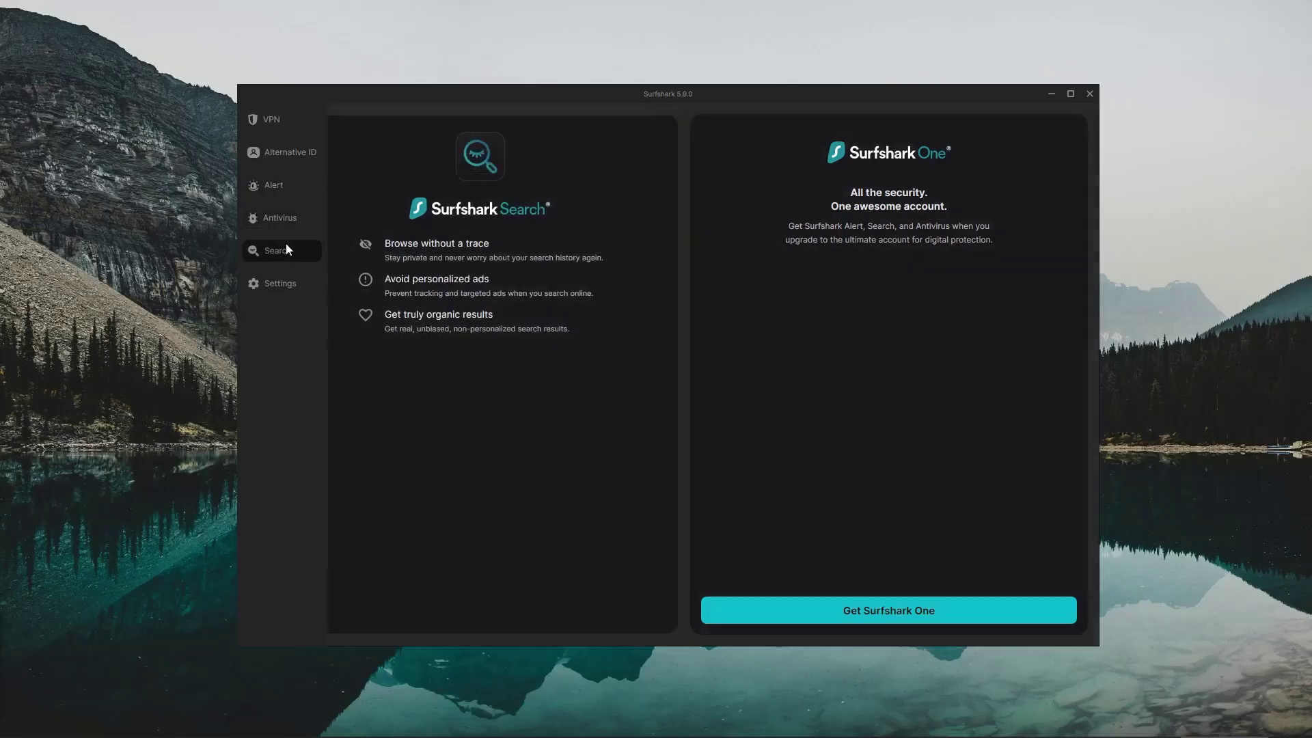
Open the VPN settings, then scroll down the server Locations list
click(294, 287)
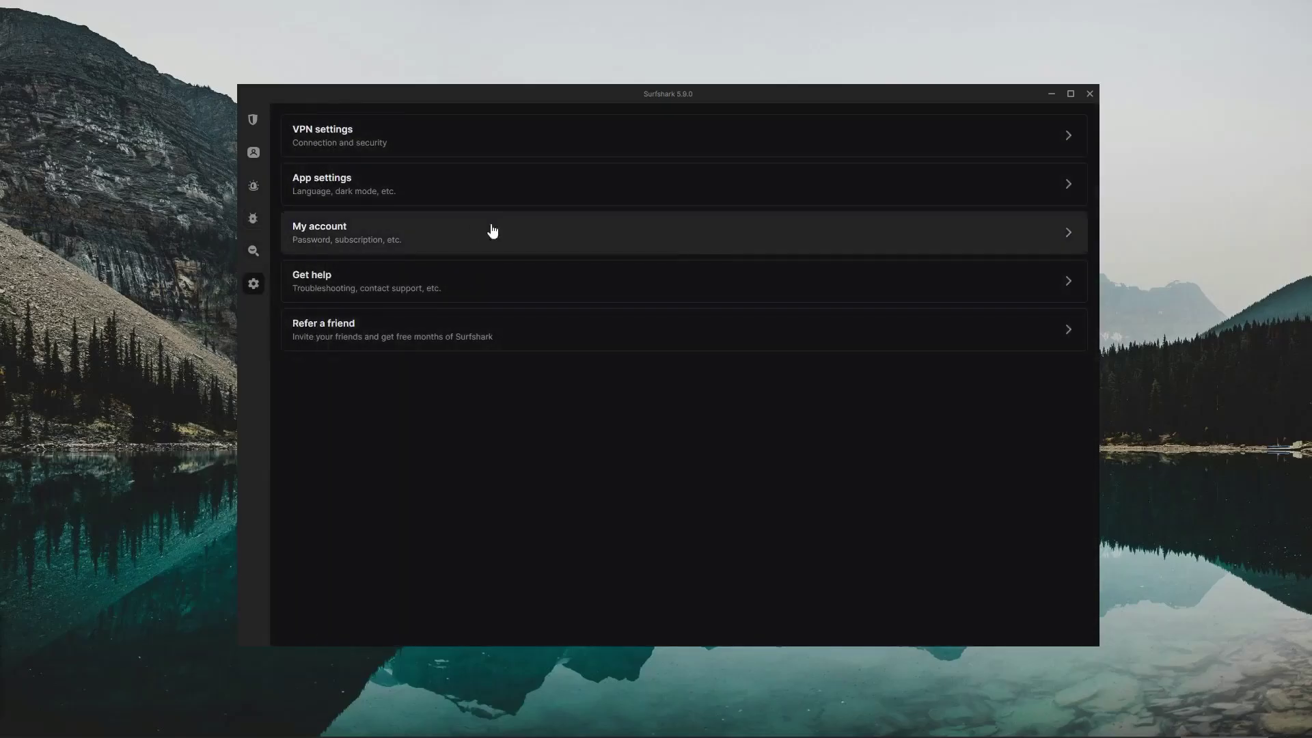
click(408, 131)
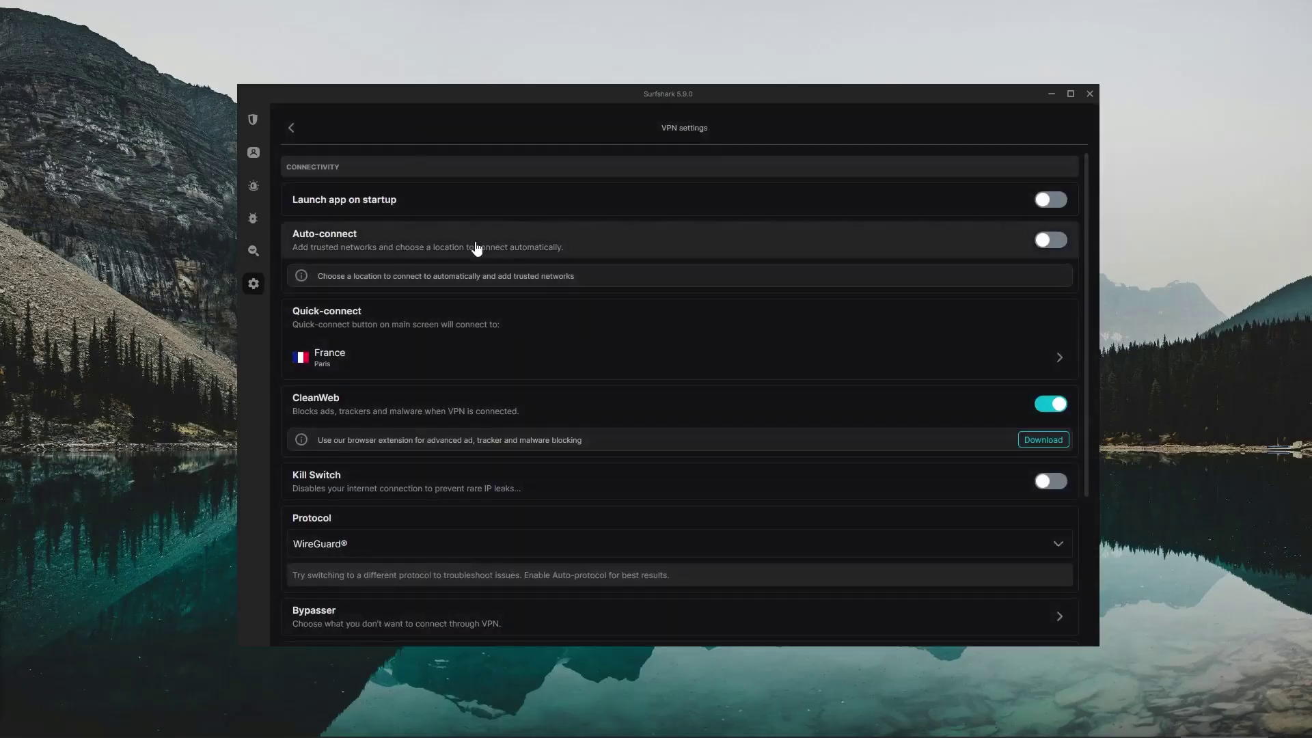
scroll(706, 353, down, 5)
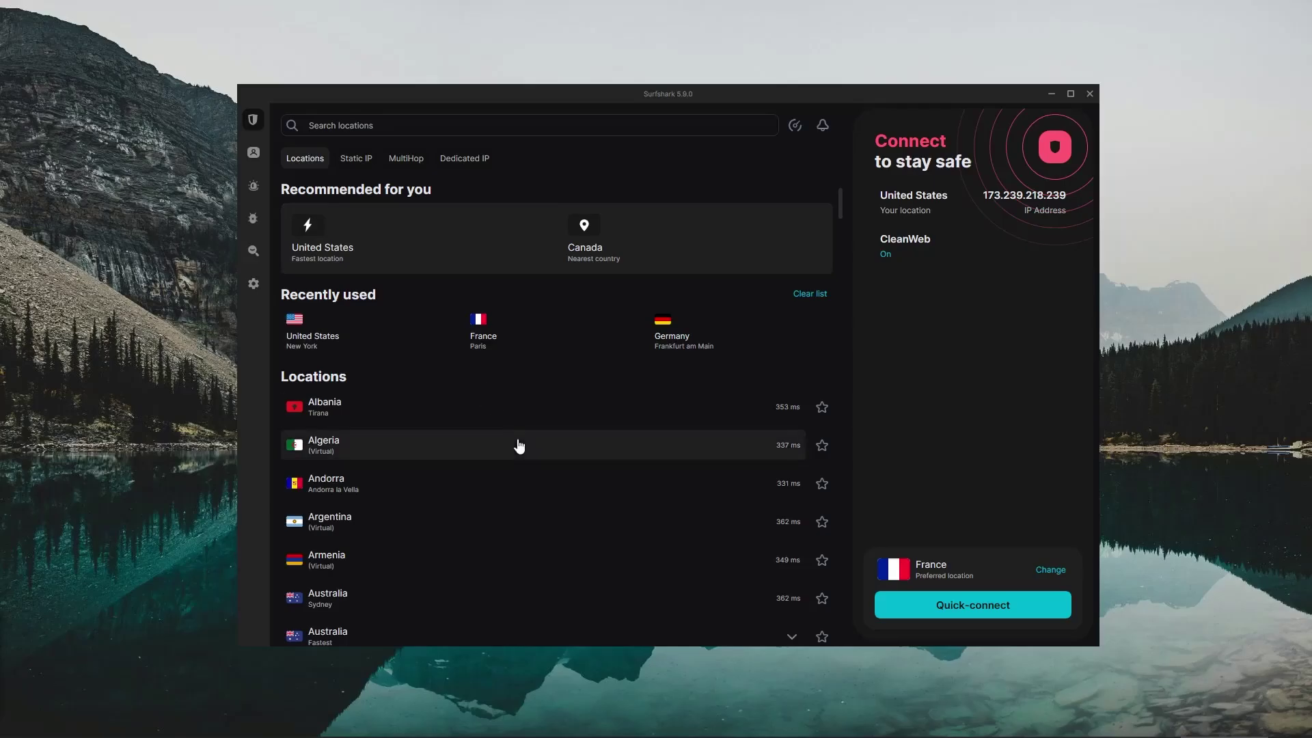
scroll(580, 449, down, 5)
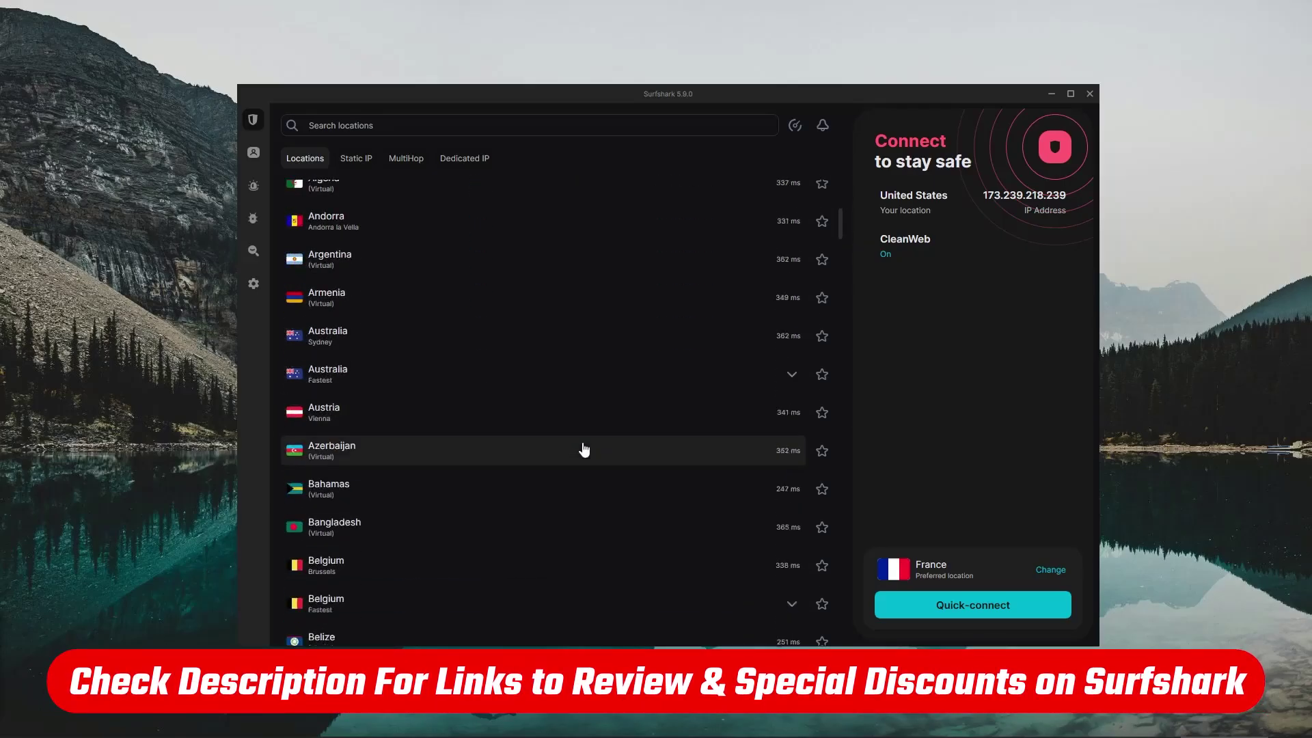
scroll(489, 449, down, 5)
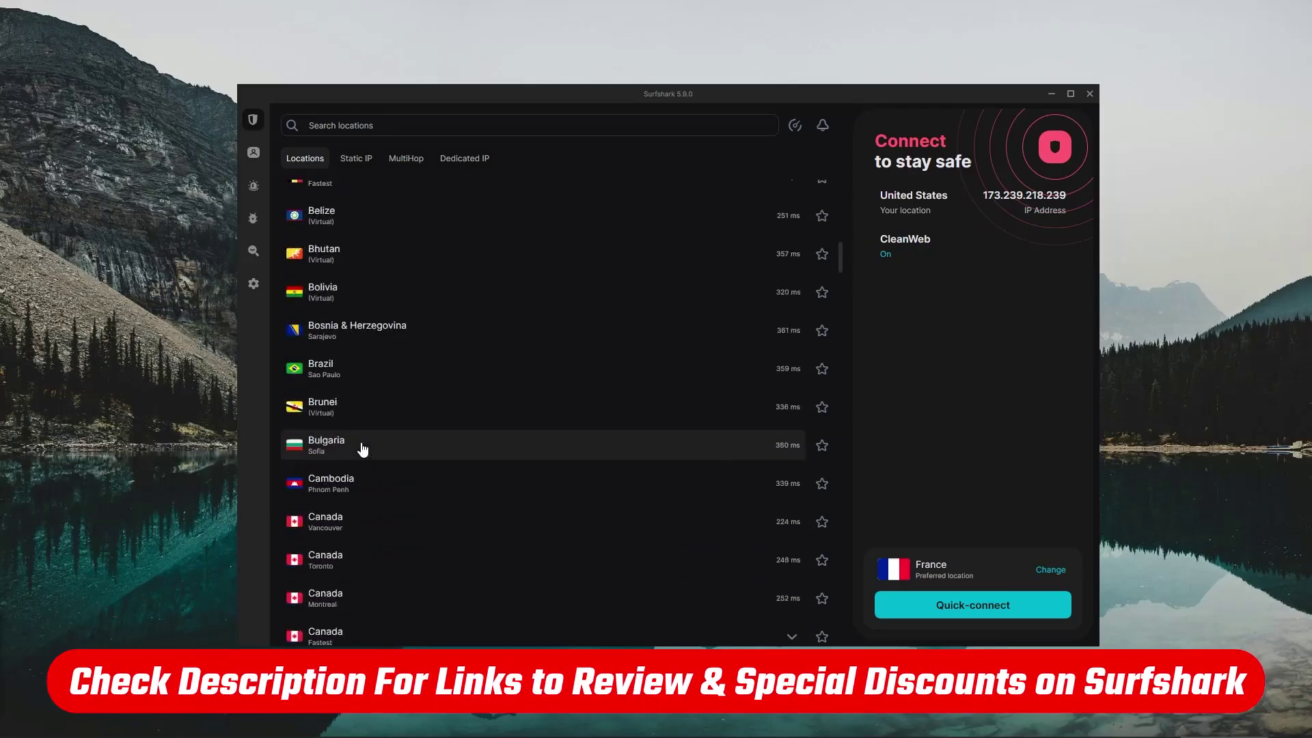
scroll(359, 449, down, 3)
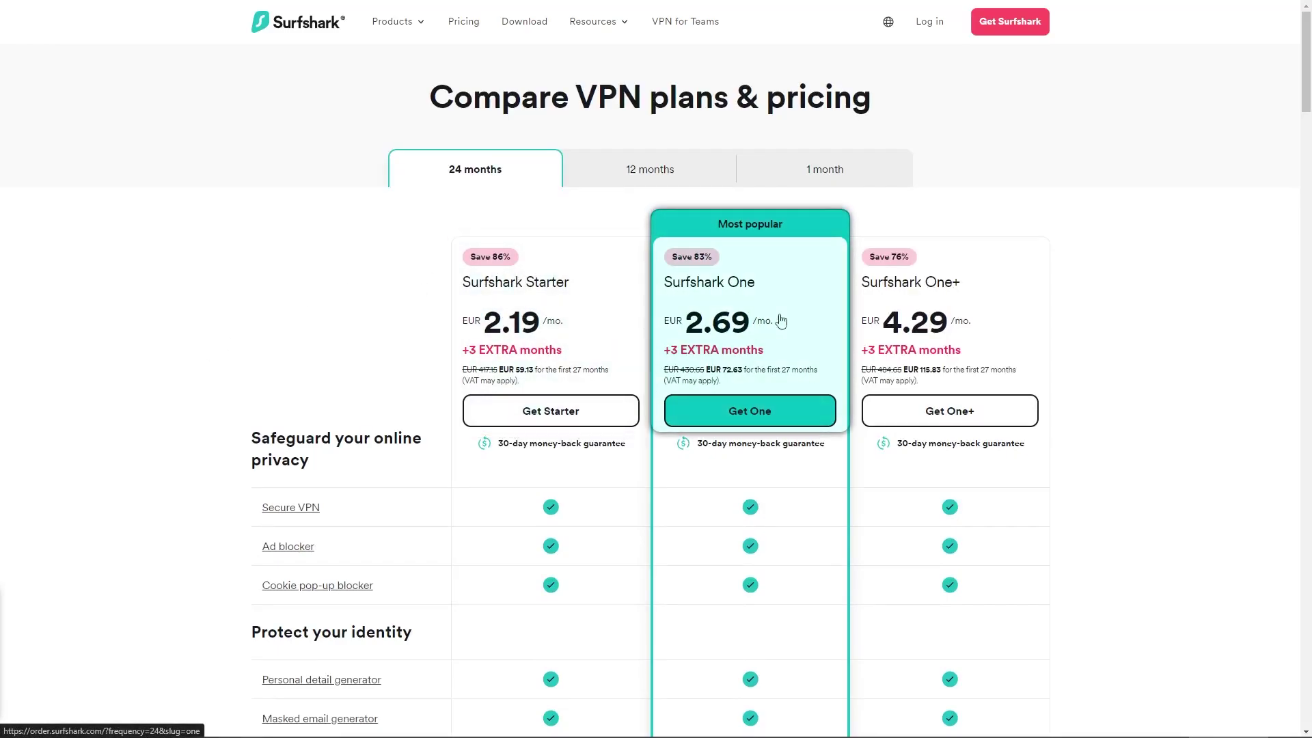
Scroll through the Starter, One and One+ feature comparison table and back to the top
scroll(711, 347, down, 6)
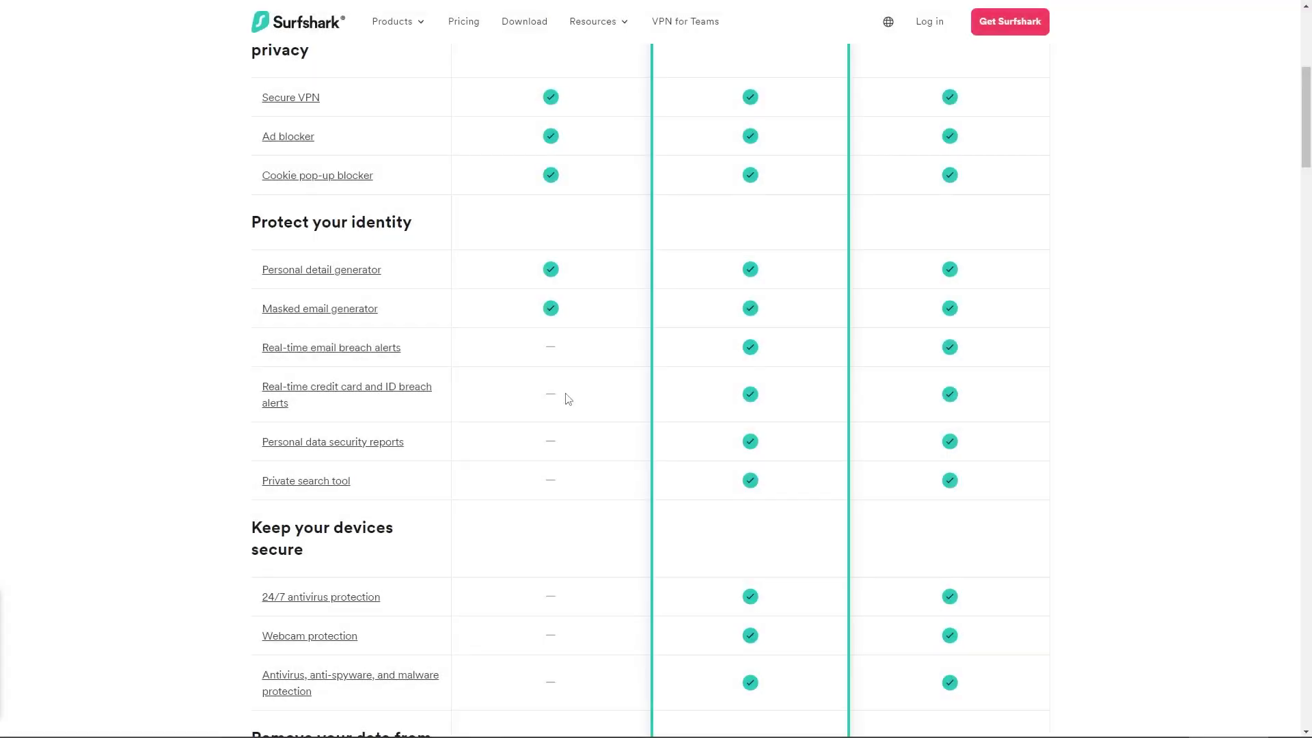
scroll(565, 396, up, 6)
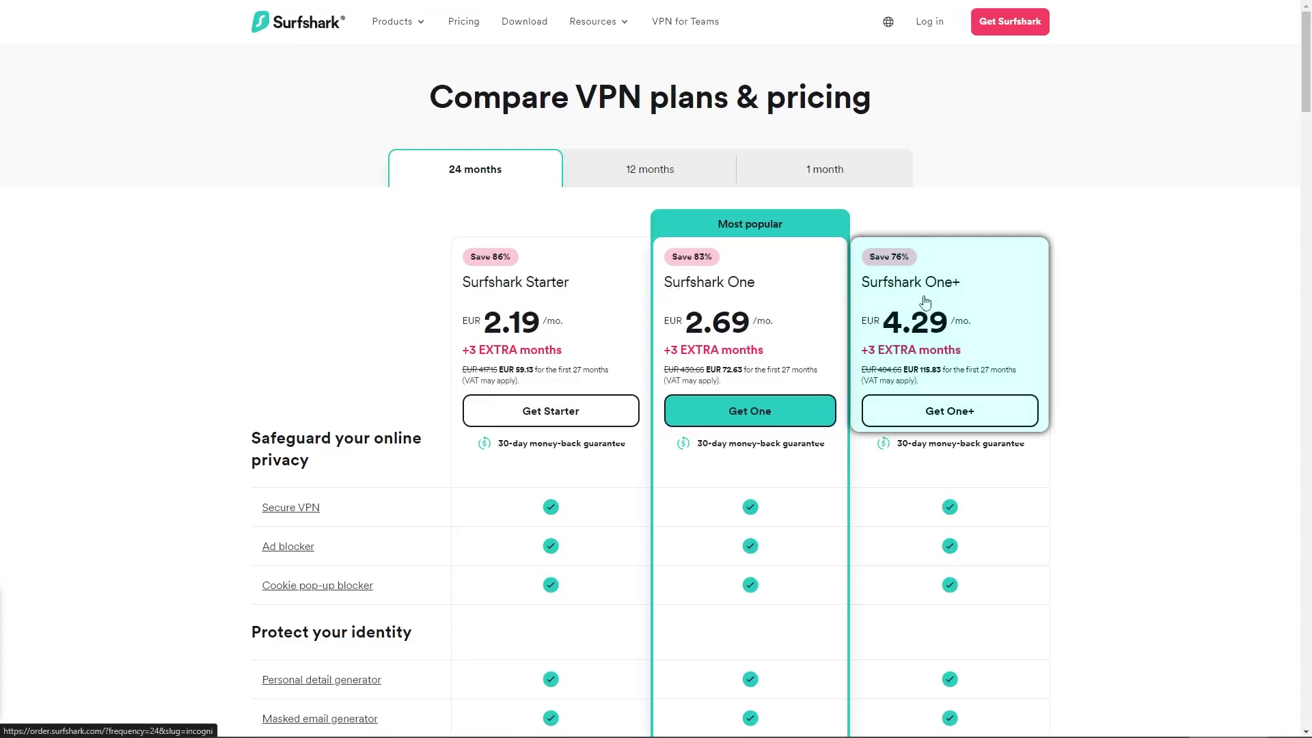
scroll(926, 302, down, 6)
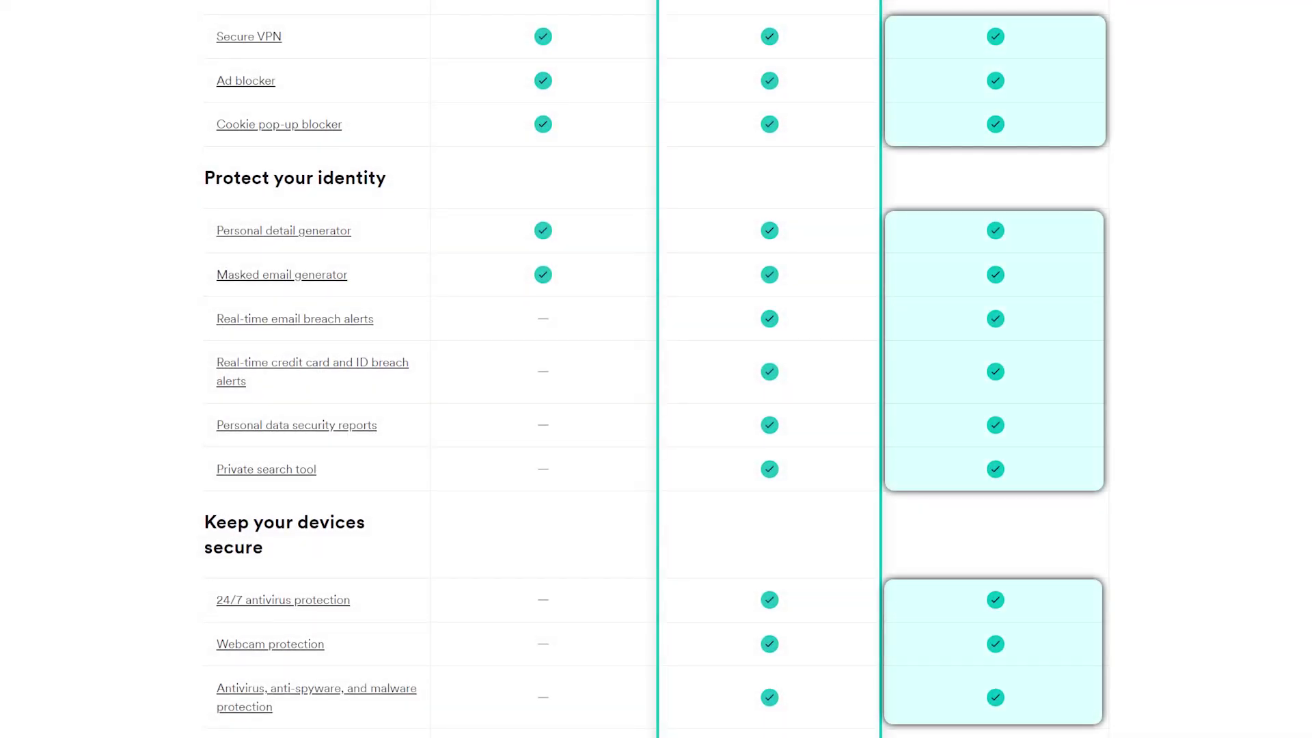
scroll(656, 369, down, 4)
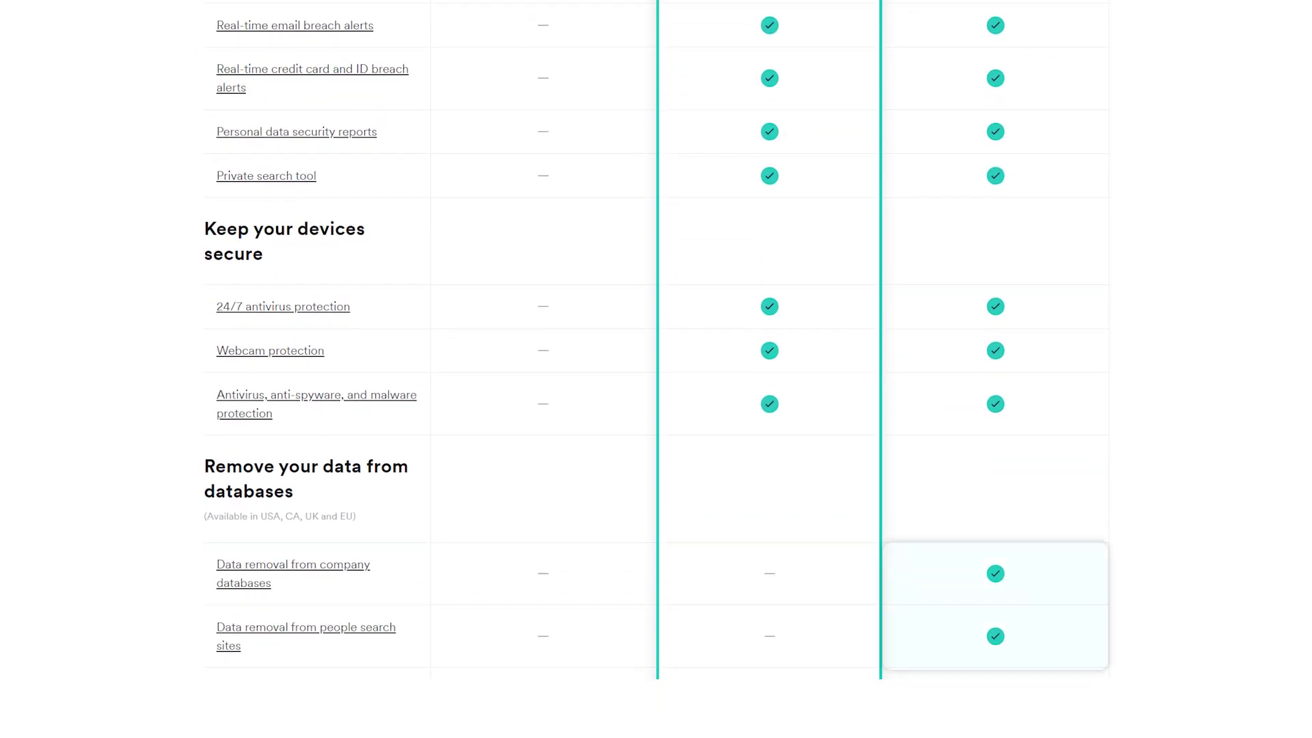
scroll(656, 369, up, 1)
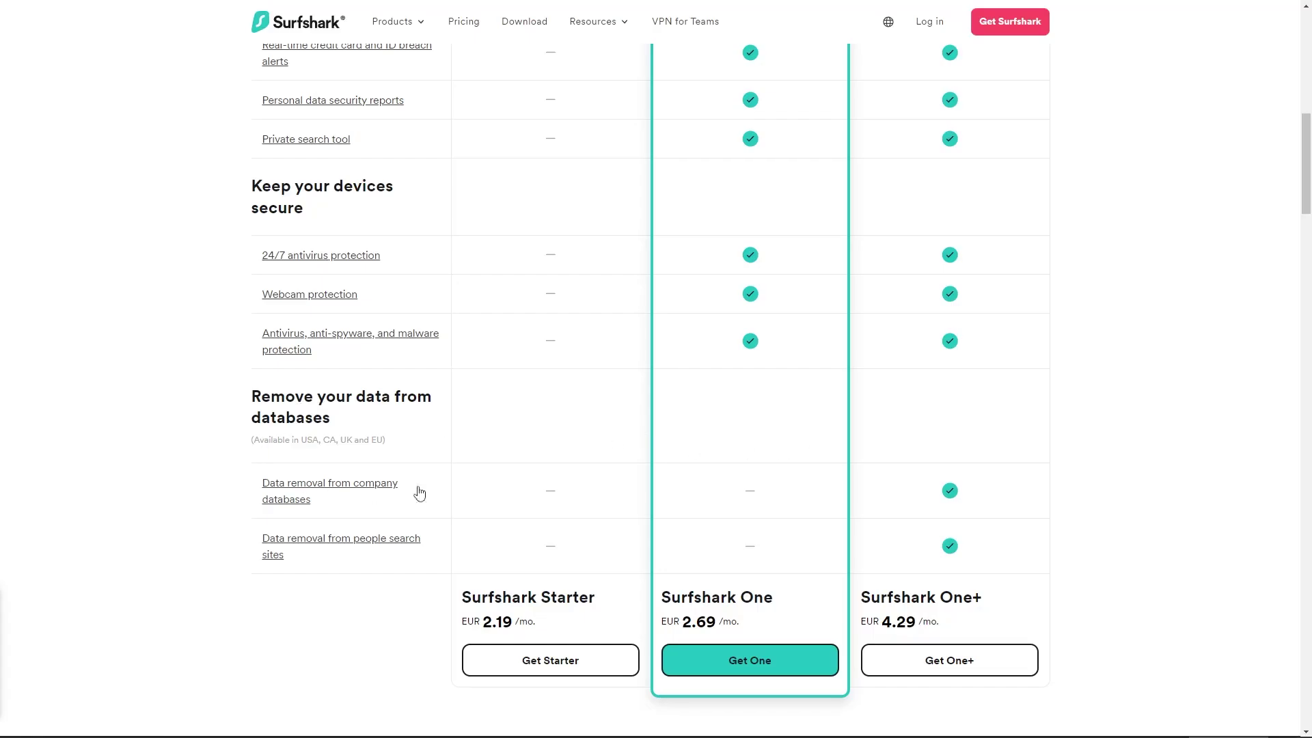
scroll(766, 428, up, 15)
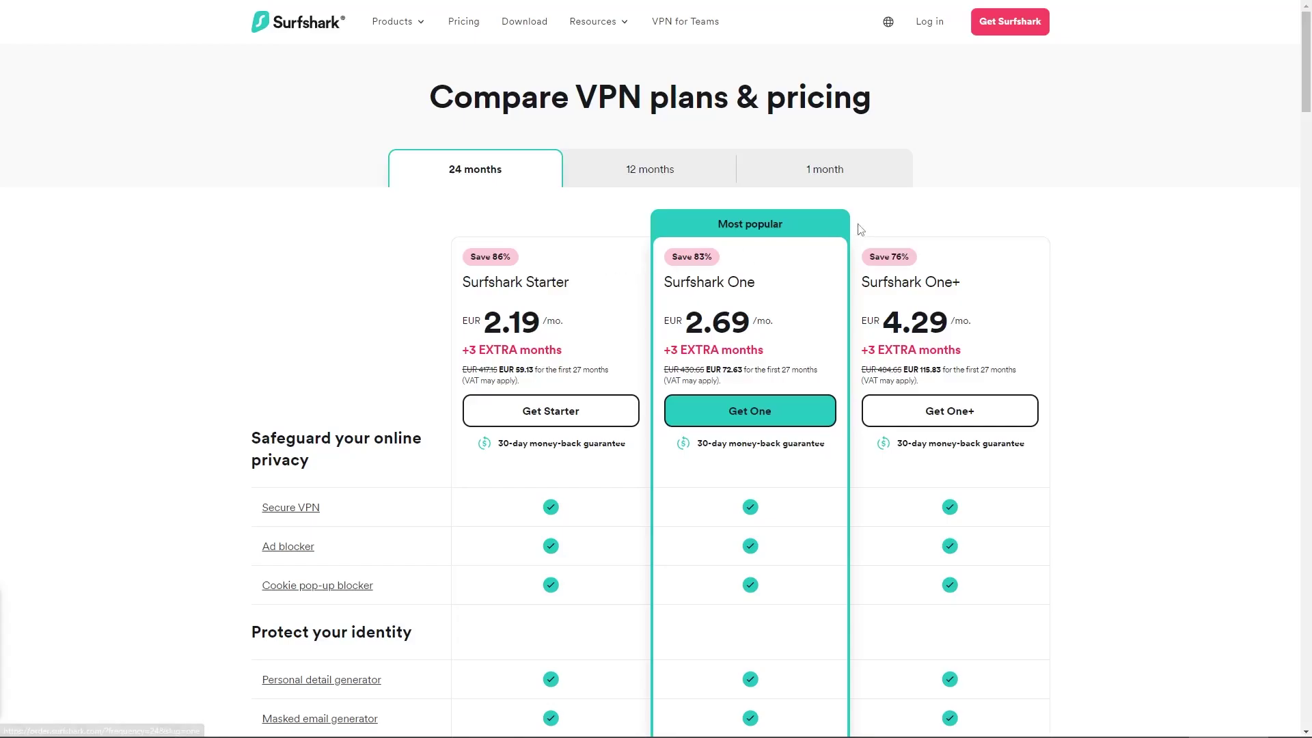
Compare 1-month, 12-month and 24-month pricing, then begin the 24-month Surfshark One checkout
click(841, 182)
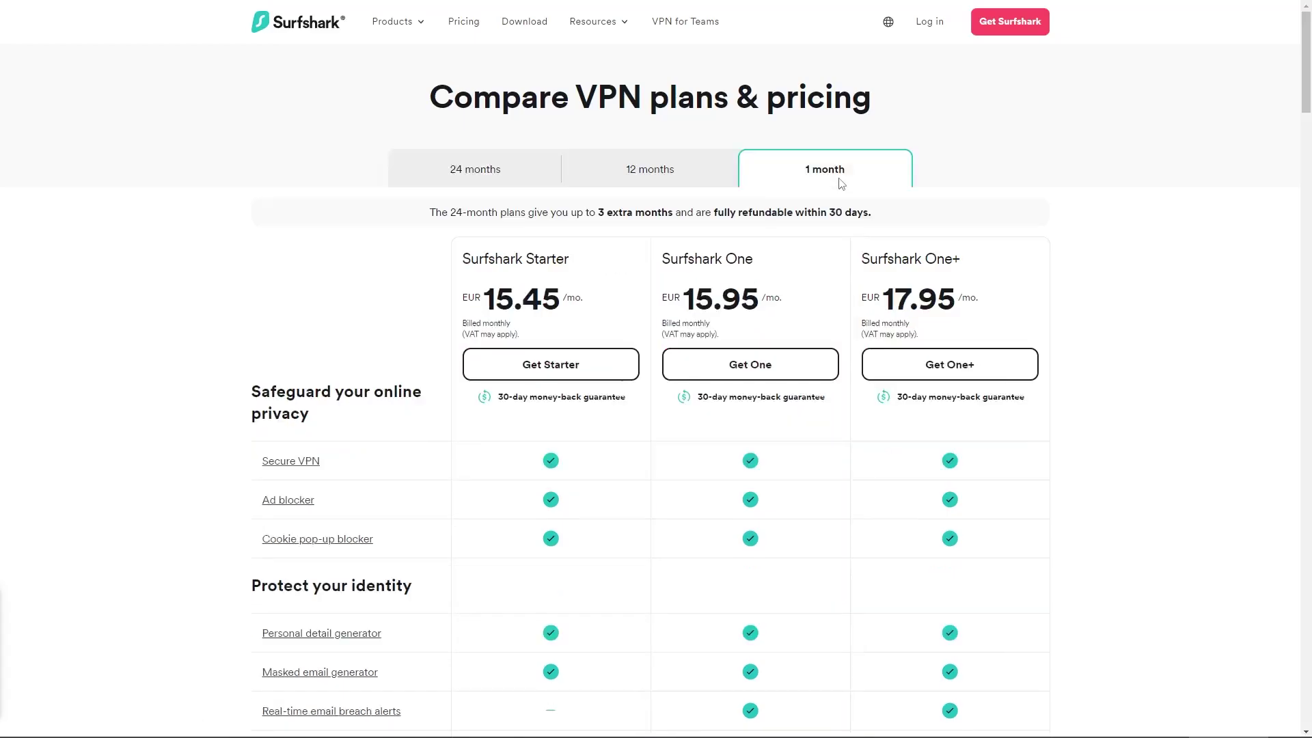
click(668, 179)
click(485, 178)
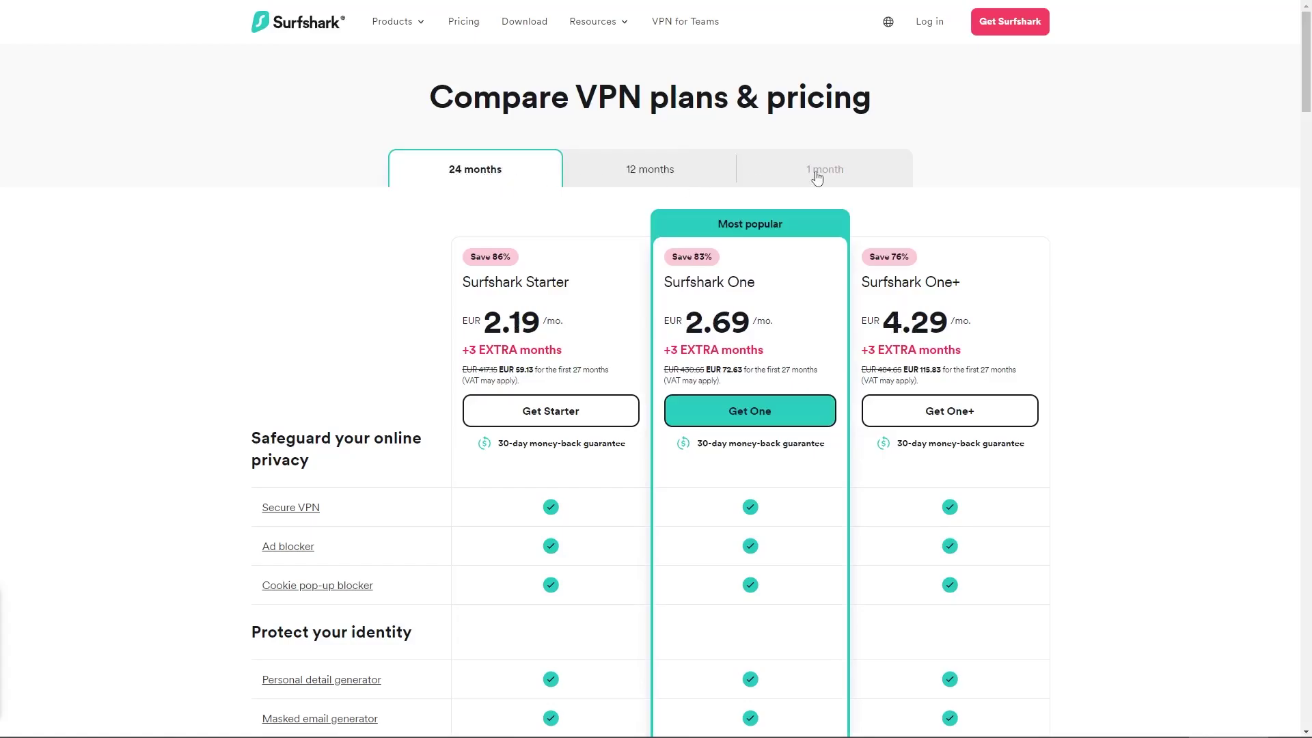
click(819, 178)
click(505, 188)
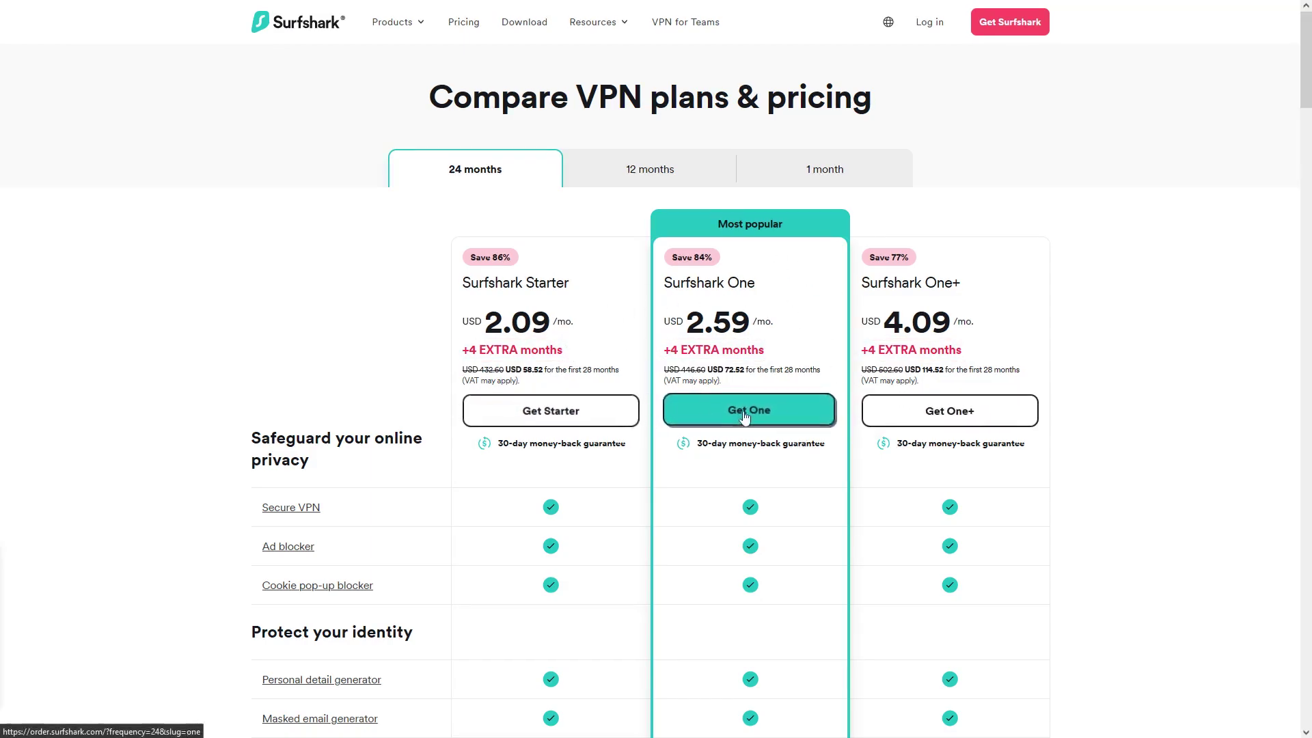
click(804, 415)
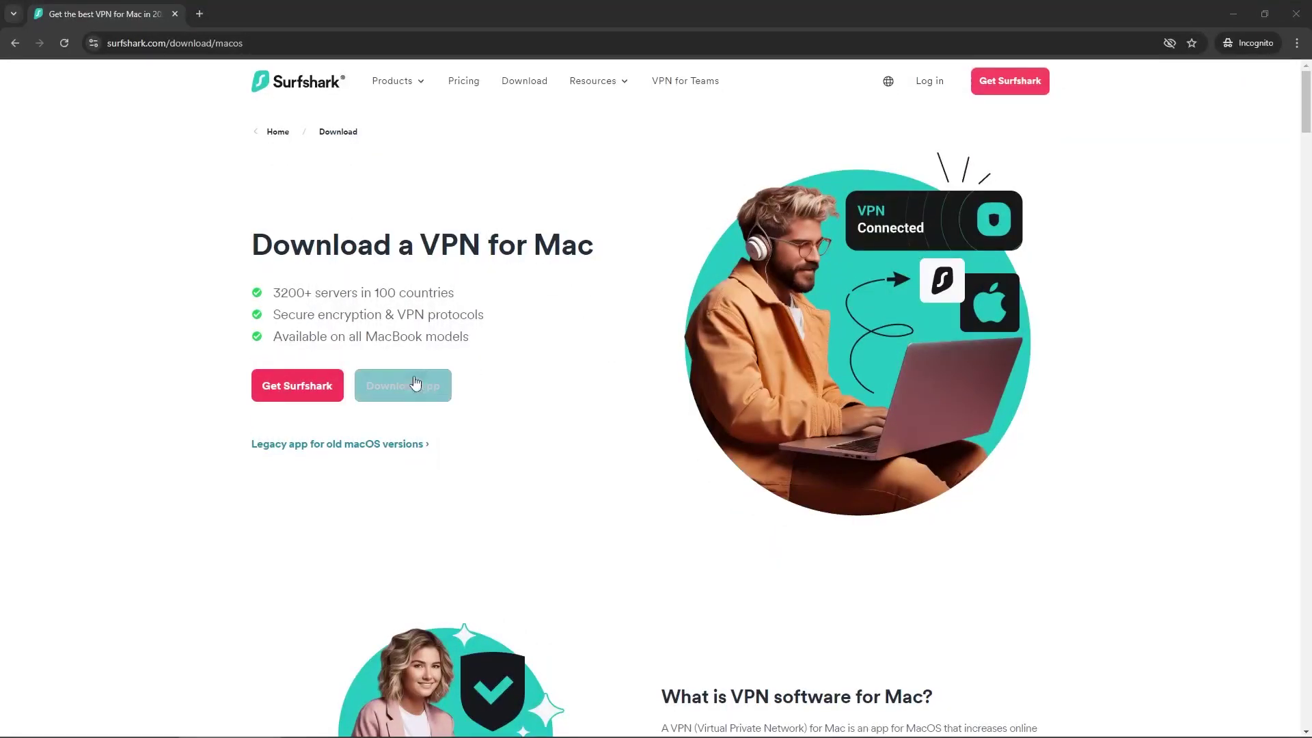
Download Surfshark.dmg (190 MB) for Mac and start the installer from Chrome's downloads
click(401, 386)
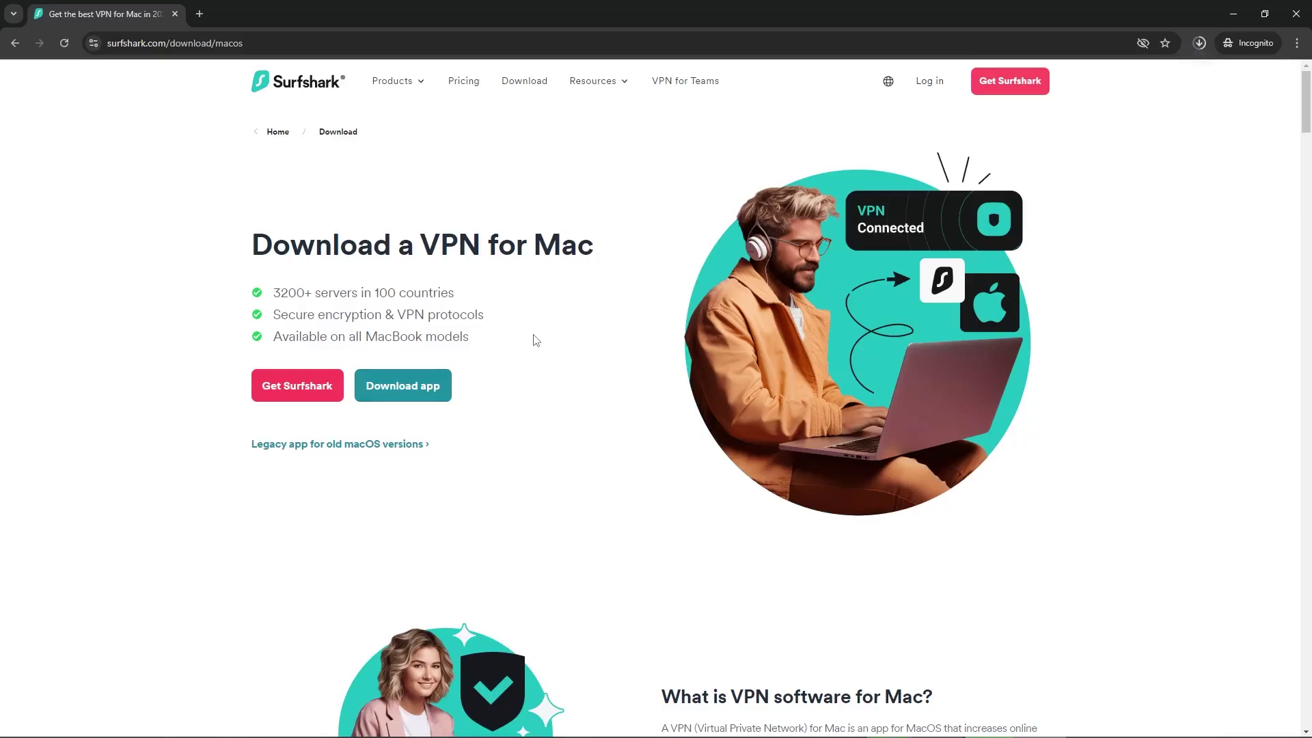
click(1199, 46)
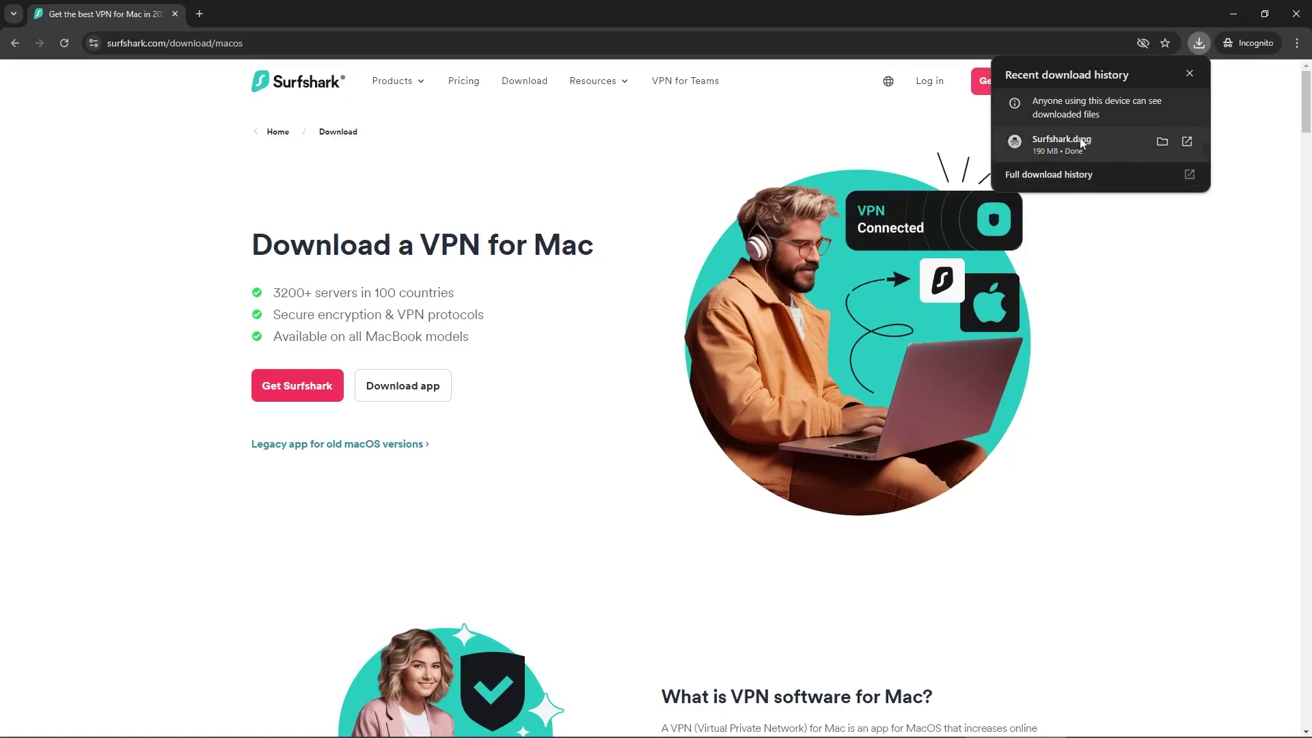
click(1125, 145)
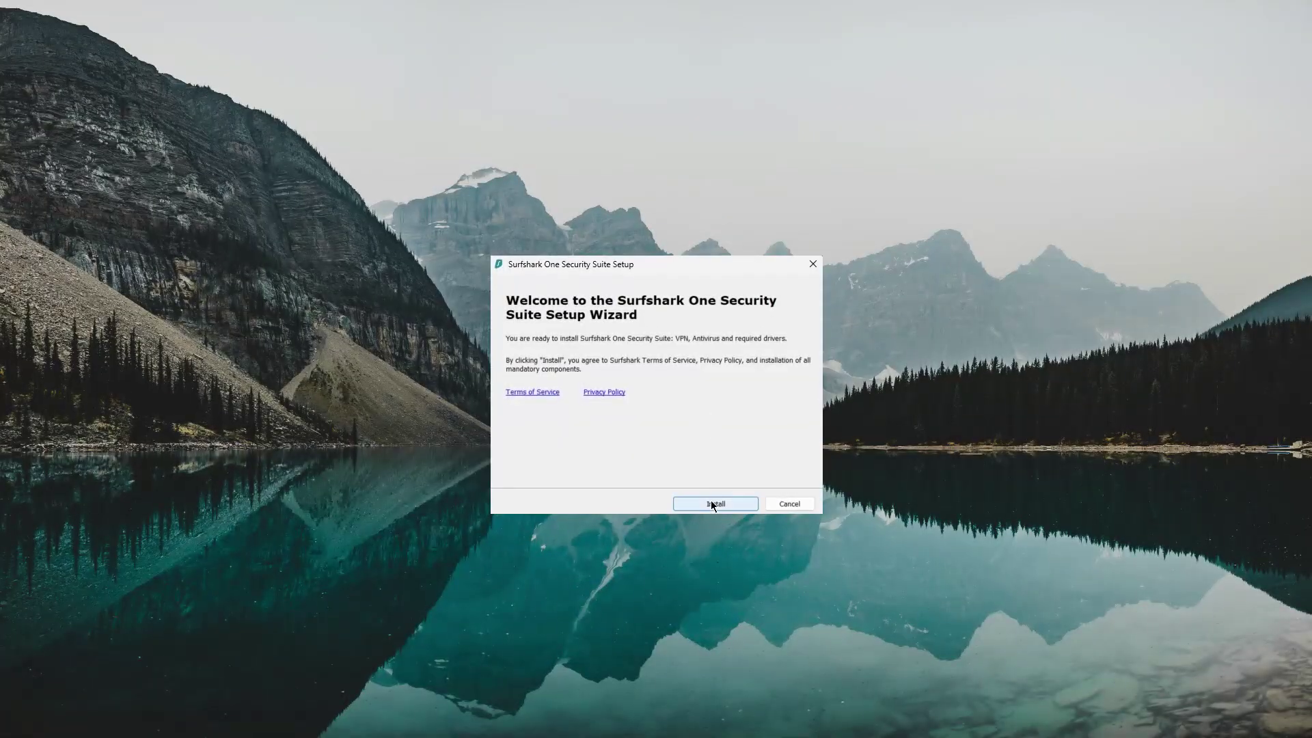
click(714, 499)
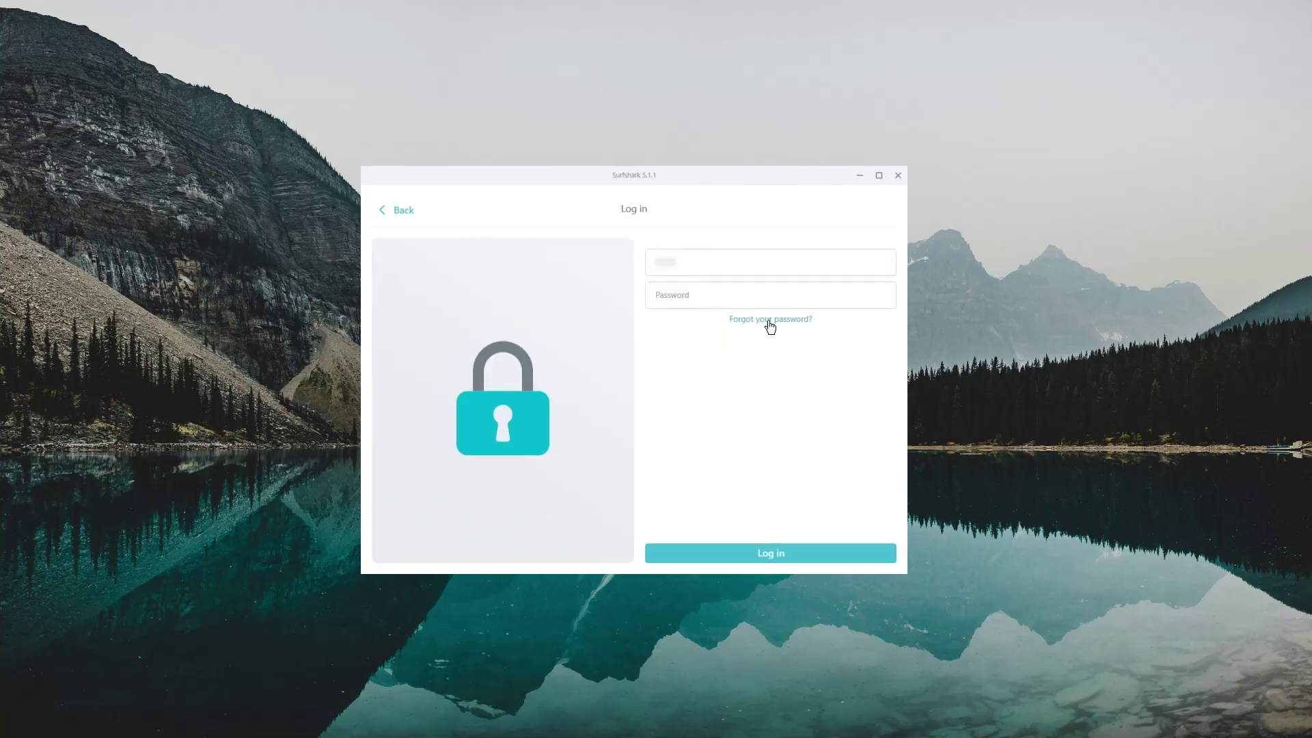
click(770, 262)
key(ctrl+v)
key(Tab)
key(ctrl+v)
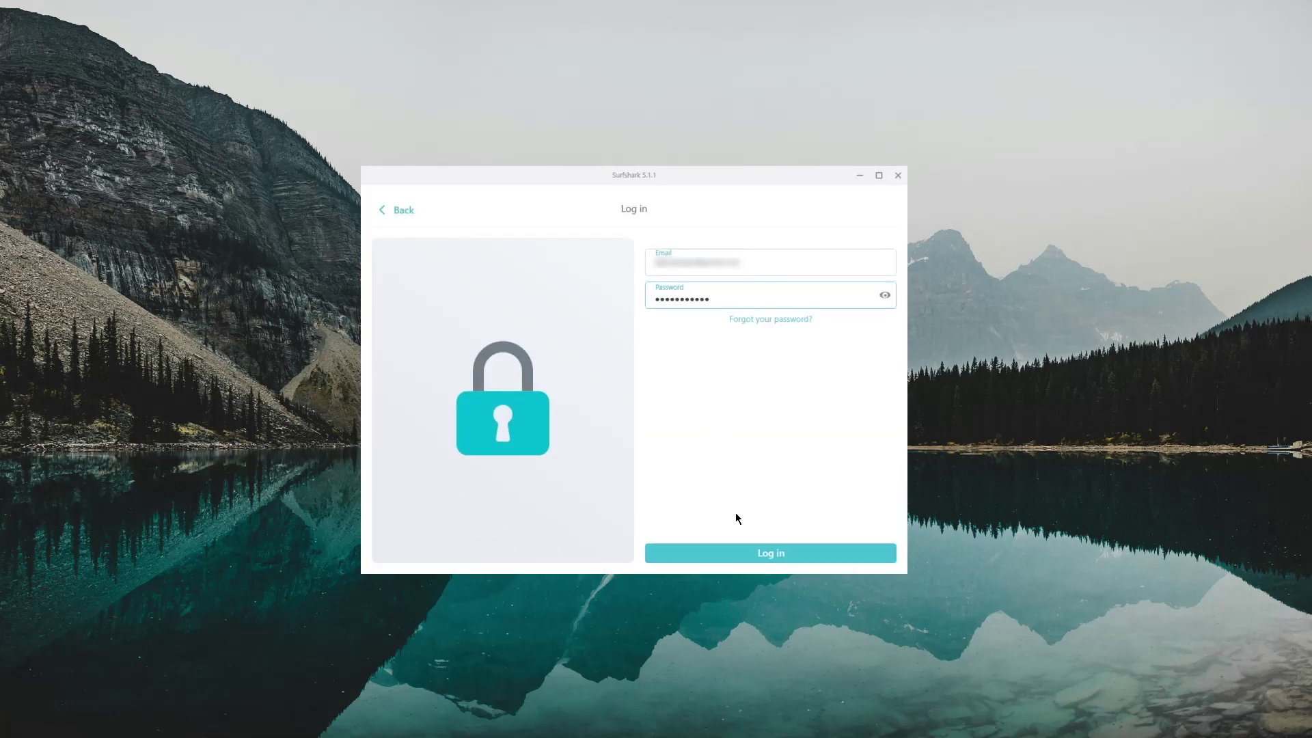
key(Return)
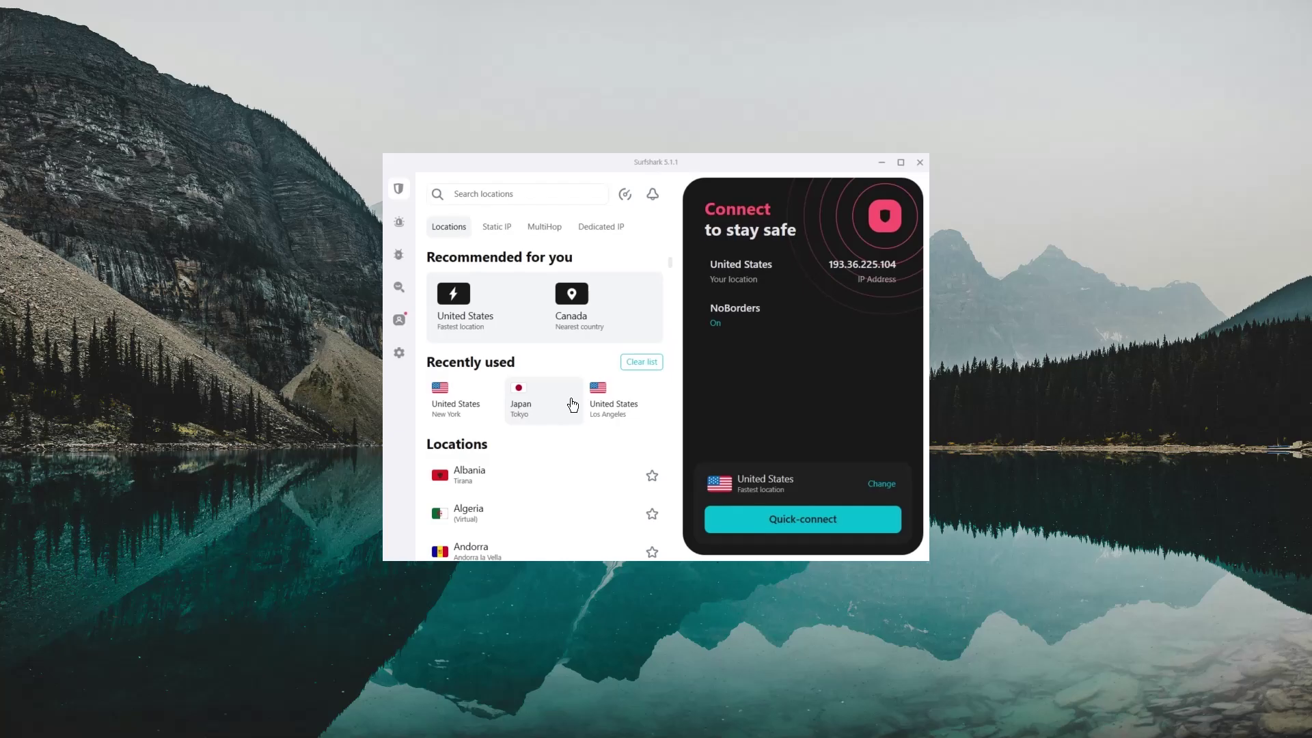
scroll(572, 406, down, 3)
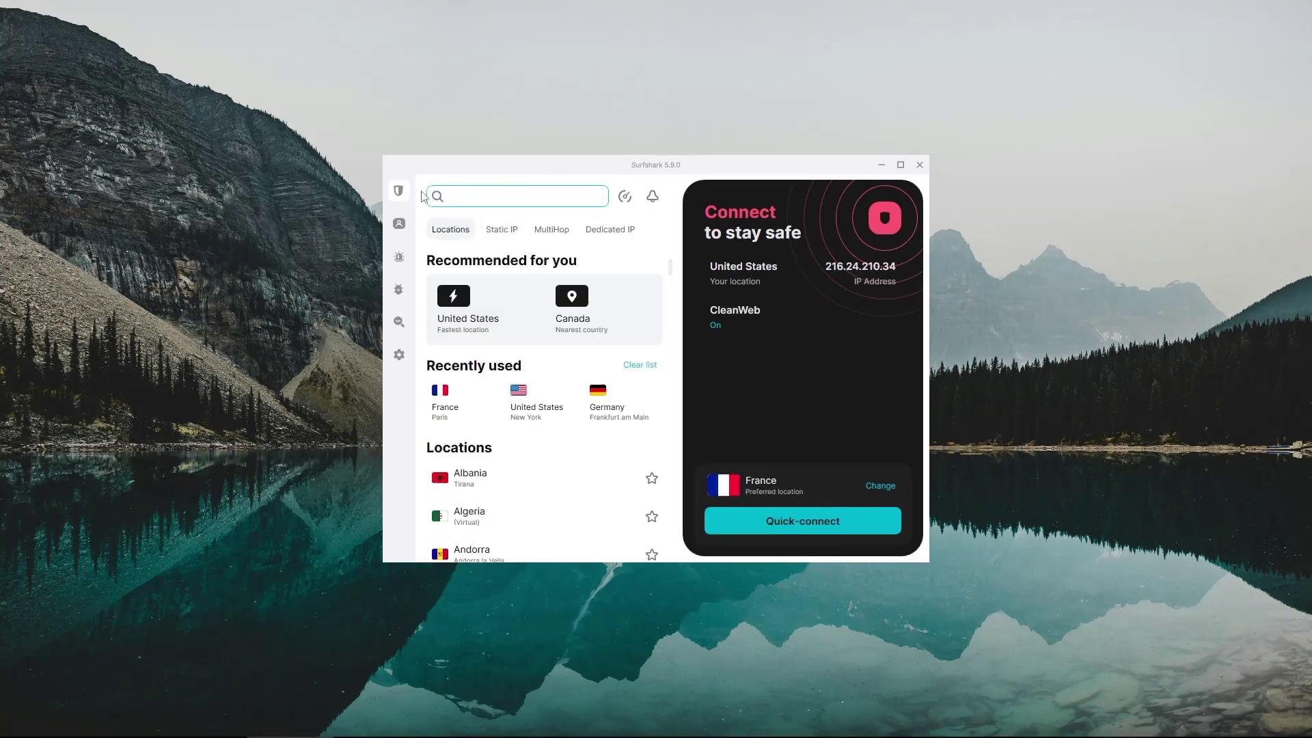
mouse_move(413, 197)
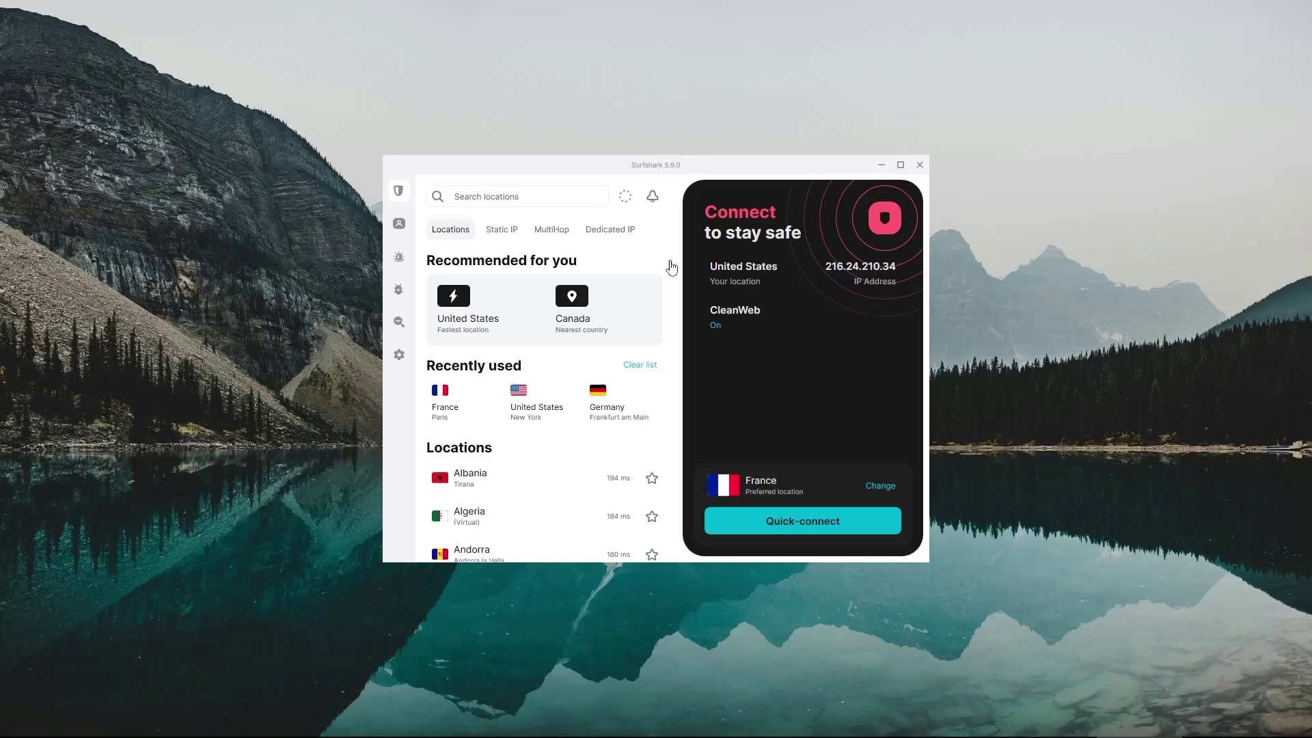
scroll(672, 271, down, 4)
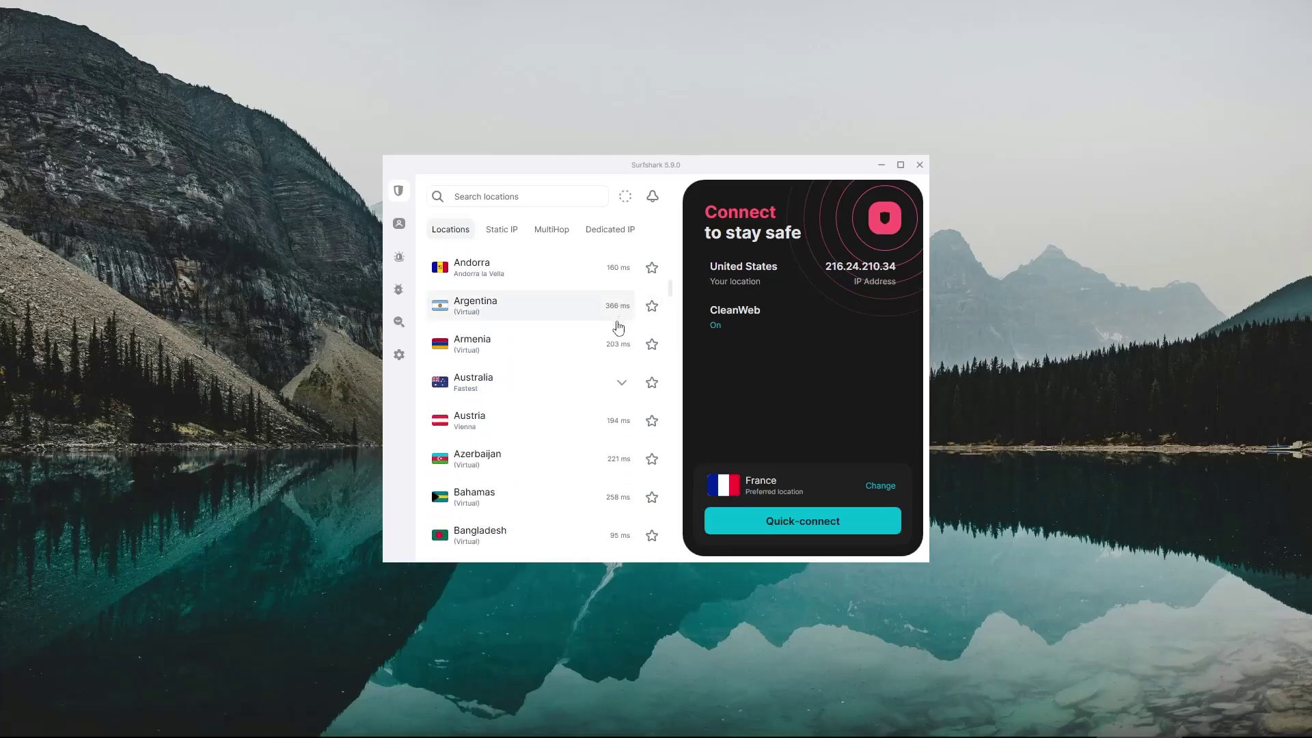
scroll(617, 471, down, 6)
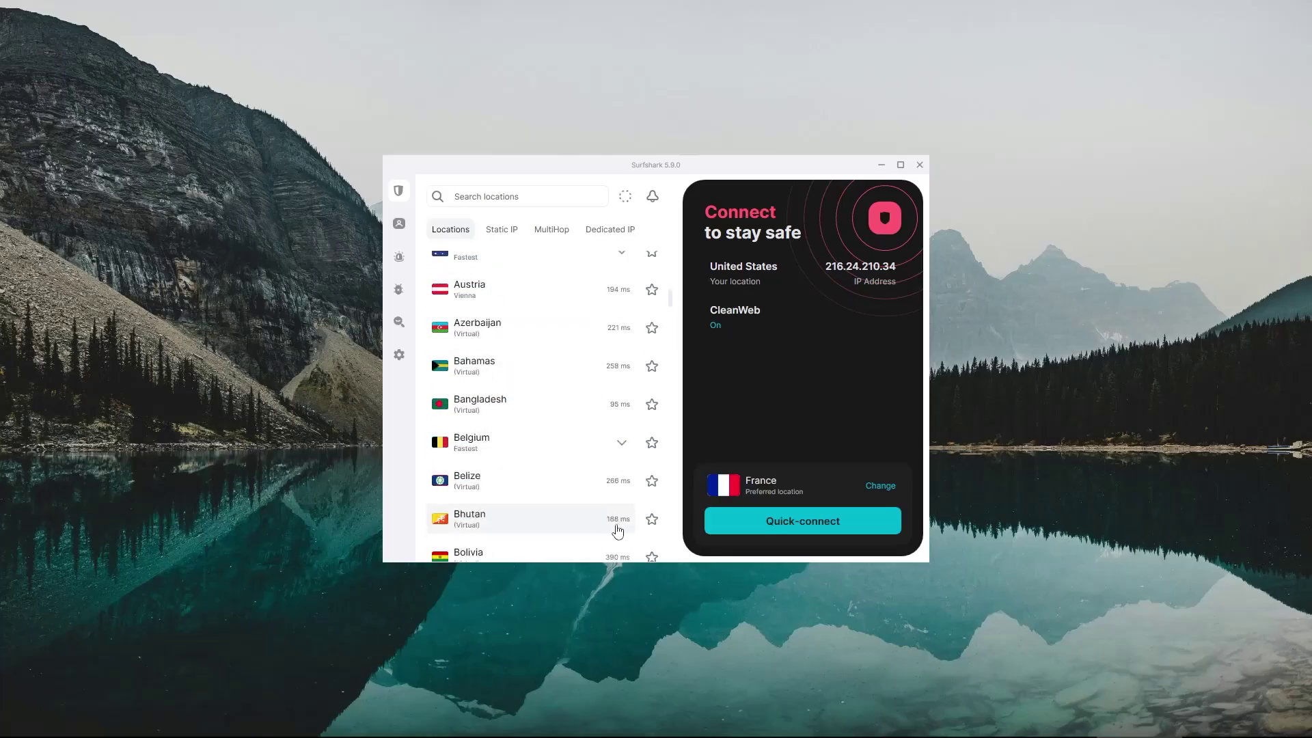
scroll(615, 531, down, 8)
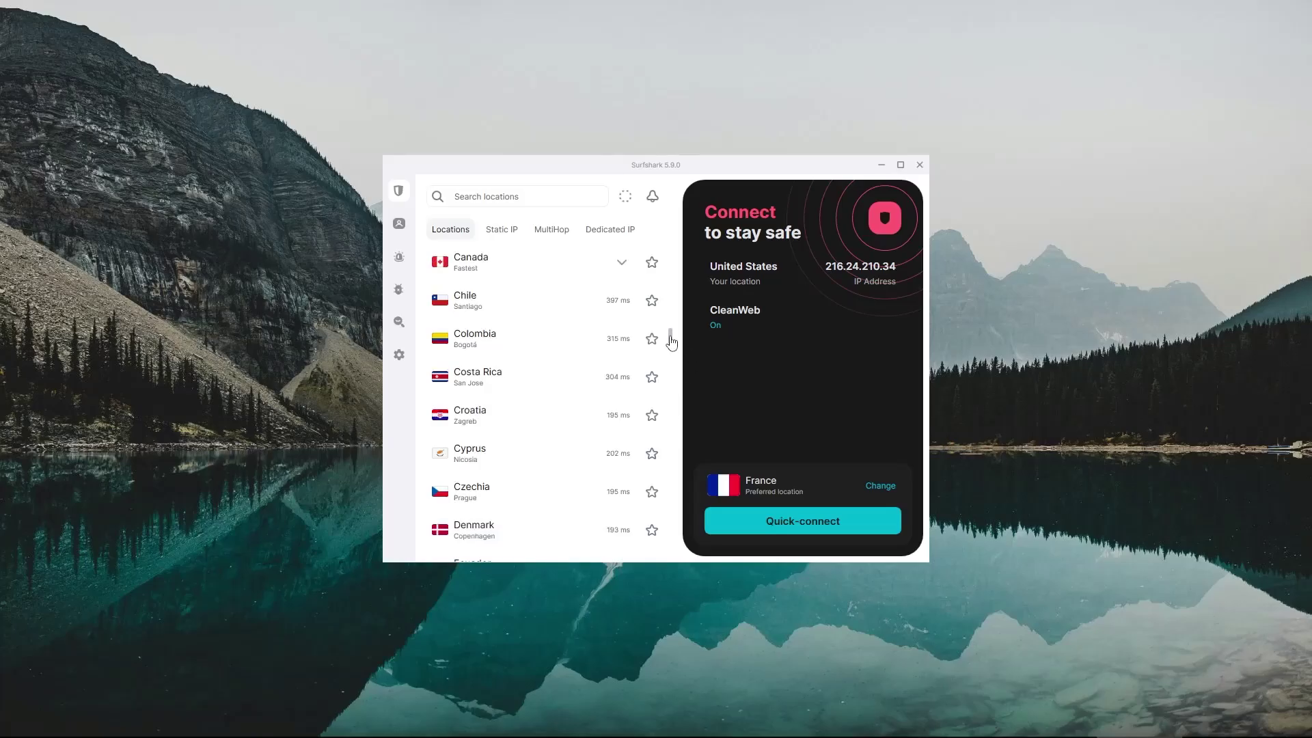
mouse_move(669, 339)
mouse_down()
mouse_move(671, 421)
mouse_move(670, 358)
mouse_up()
scroll(605, 478, down, 9)
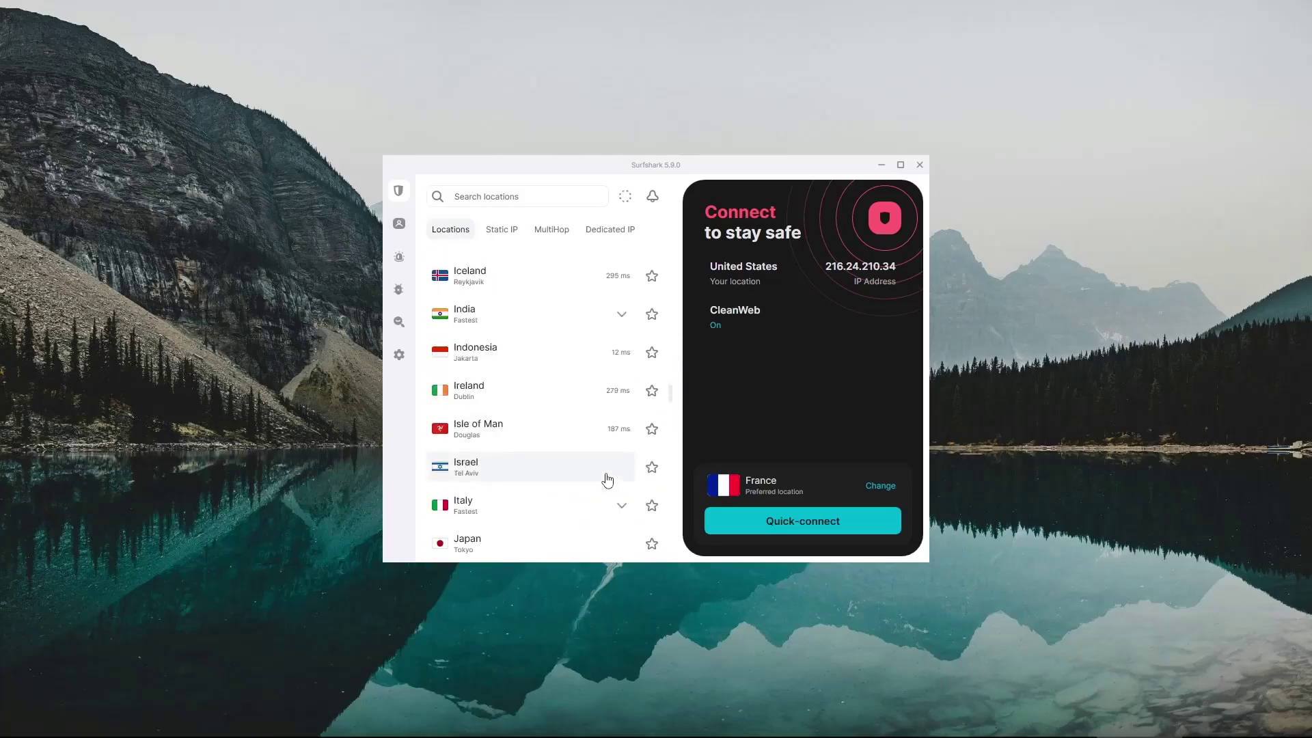
scroll(607, 480, down, 2)
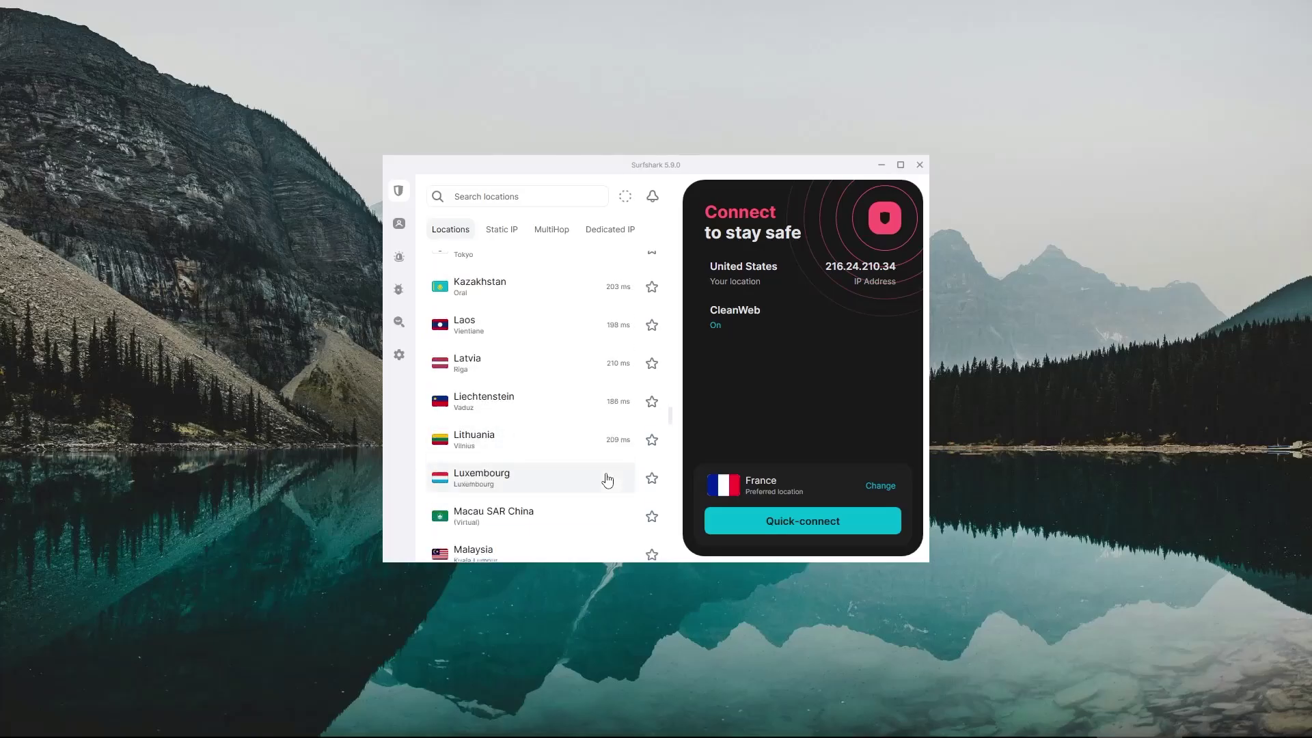
scroll(608, 480, down, 2)
scroll(608, 479, down, 3)
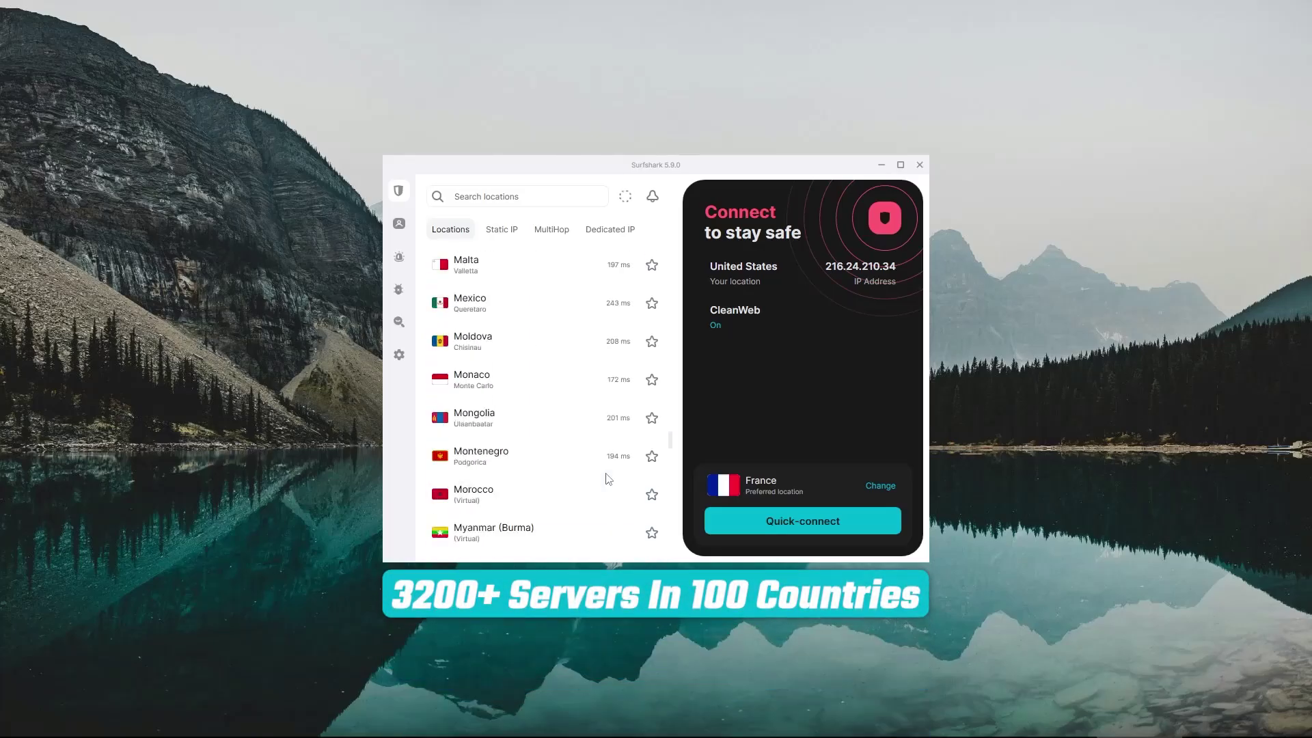
scroll(608, 480, down, 5)
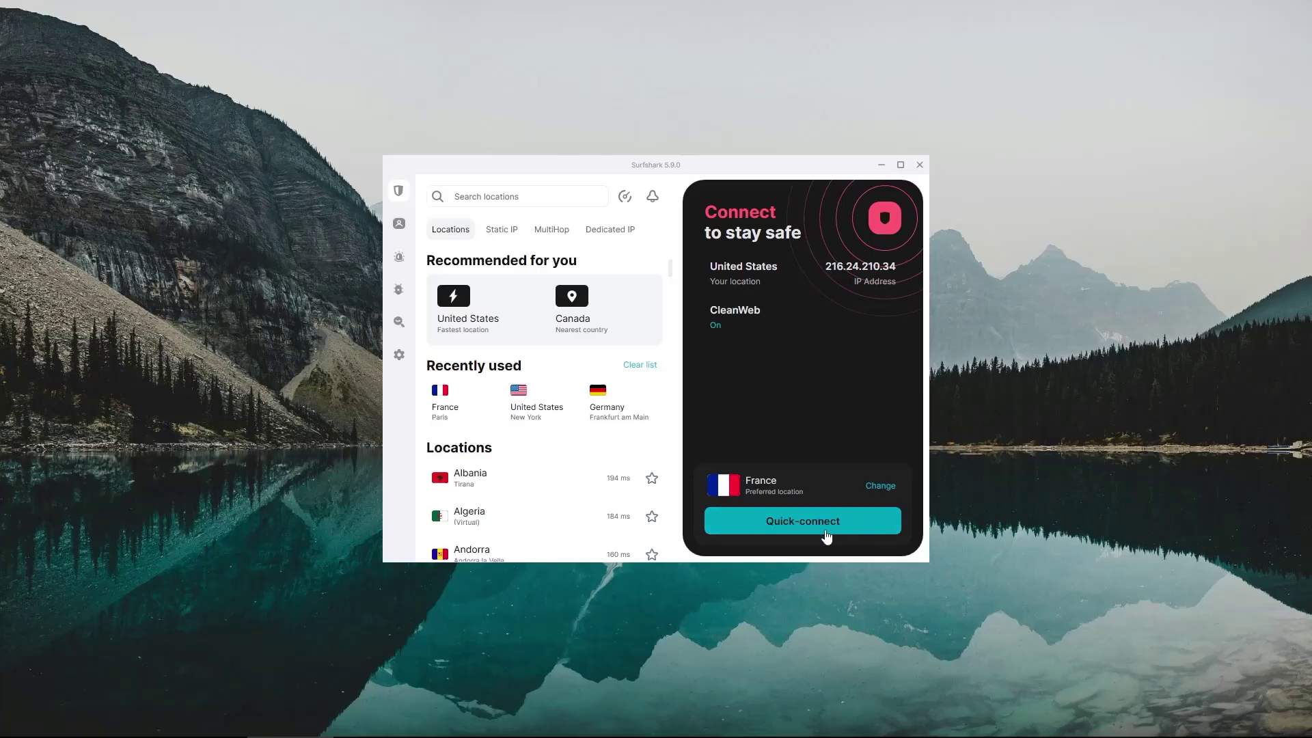
Connect the VPN to San Jose, United States, found by searching 'us', then disconnect
click(827, 537)
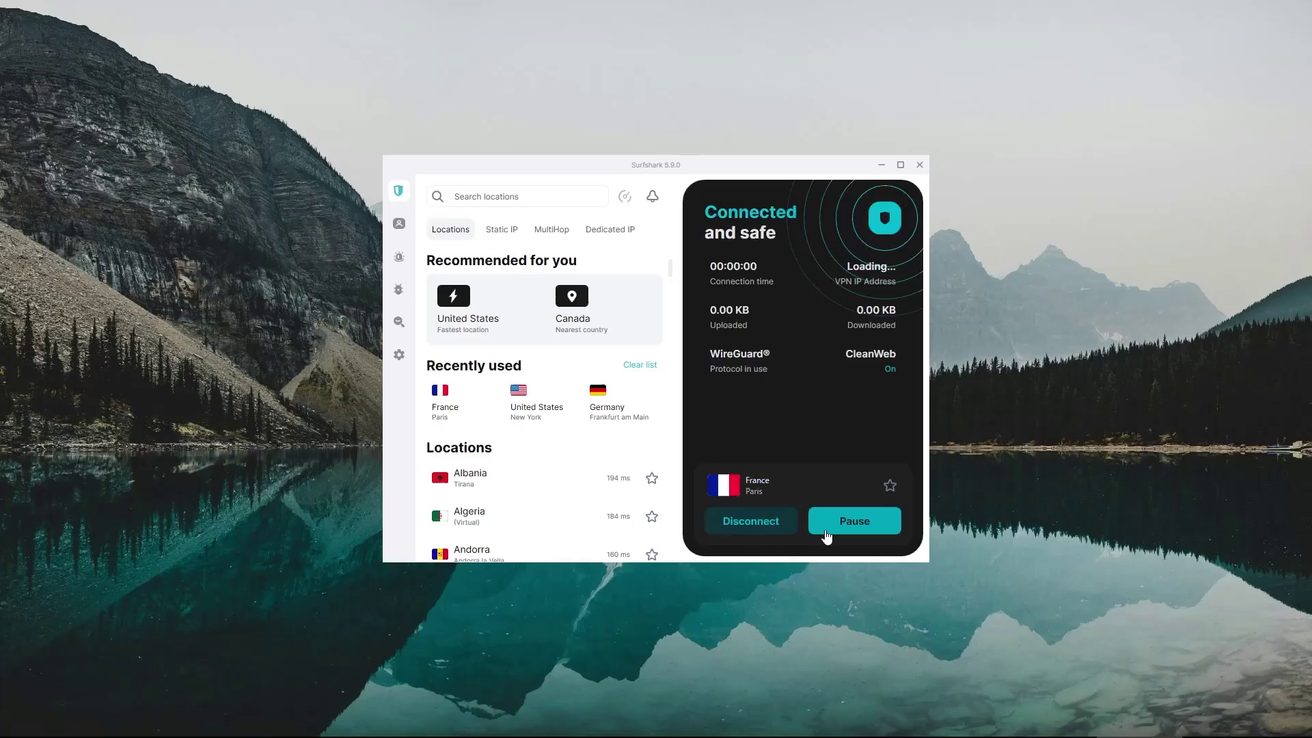
click(486, 206)
text(us)
click(485, 258)
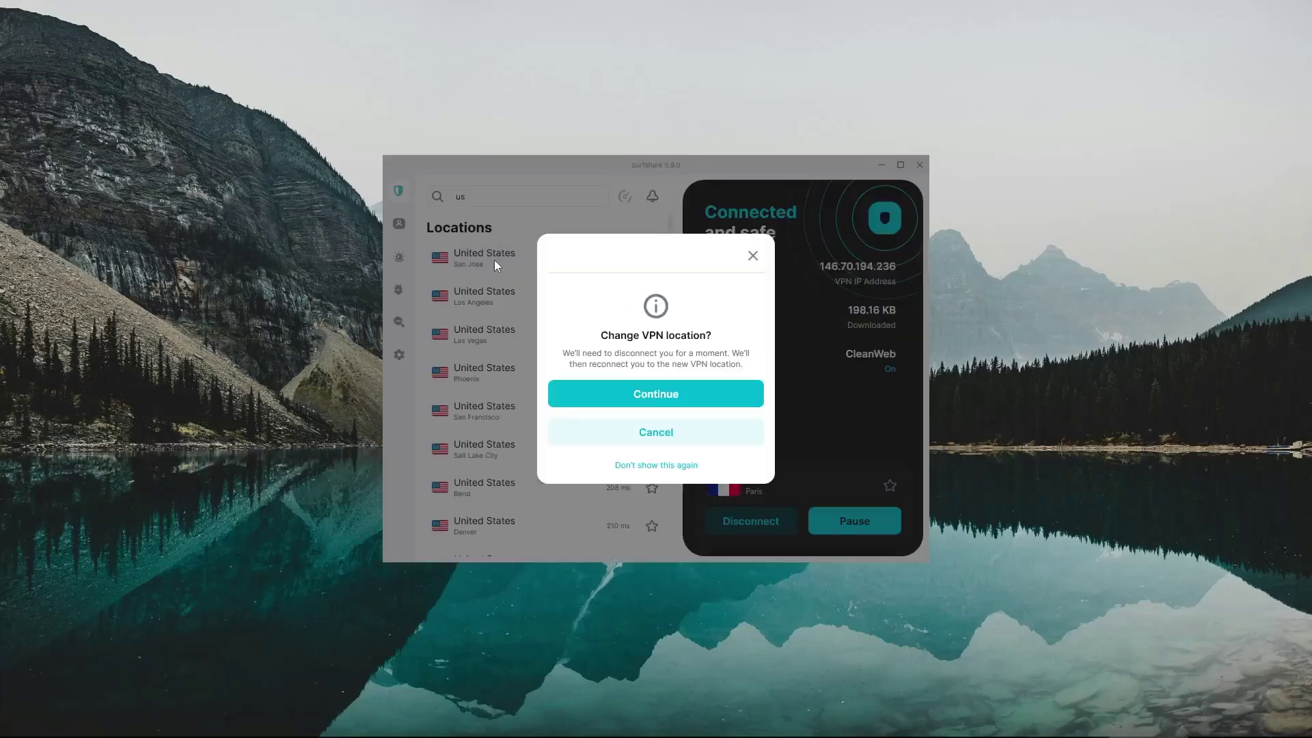
click(652, 398)
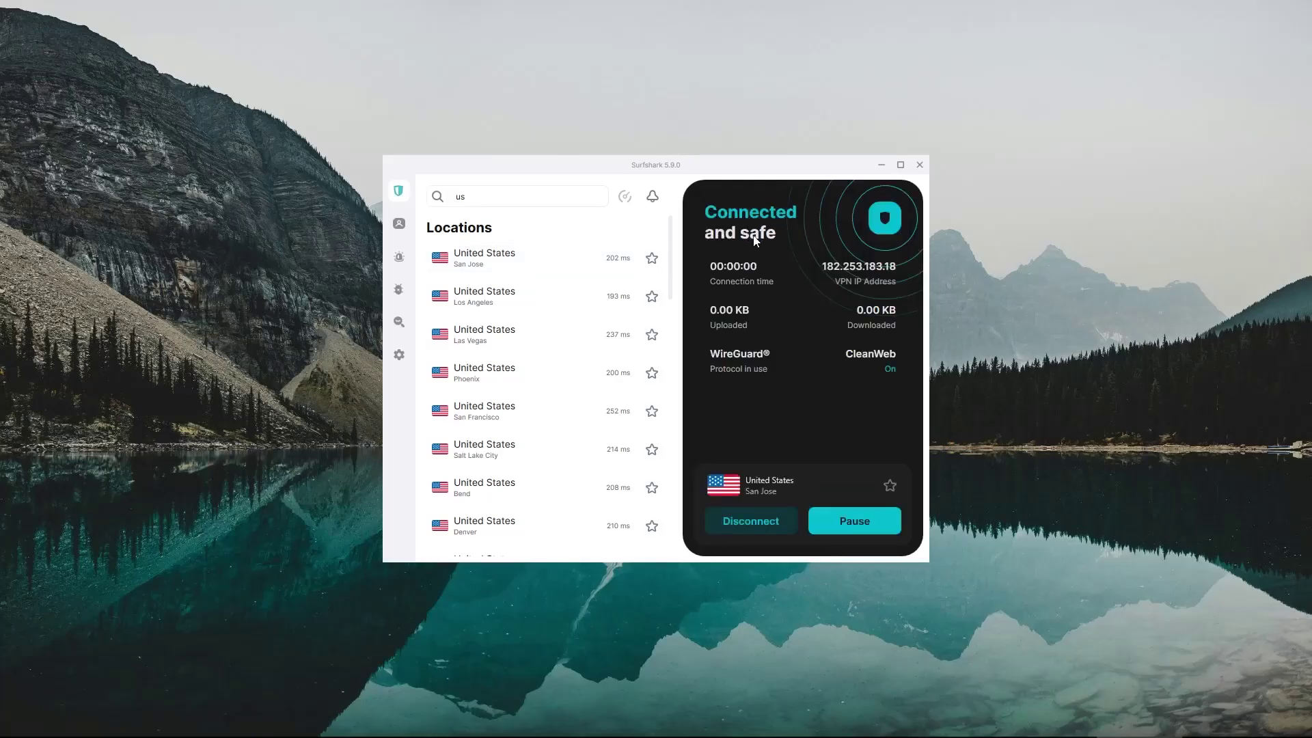
click(750, 519)
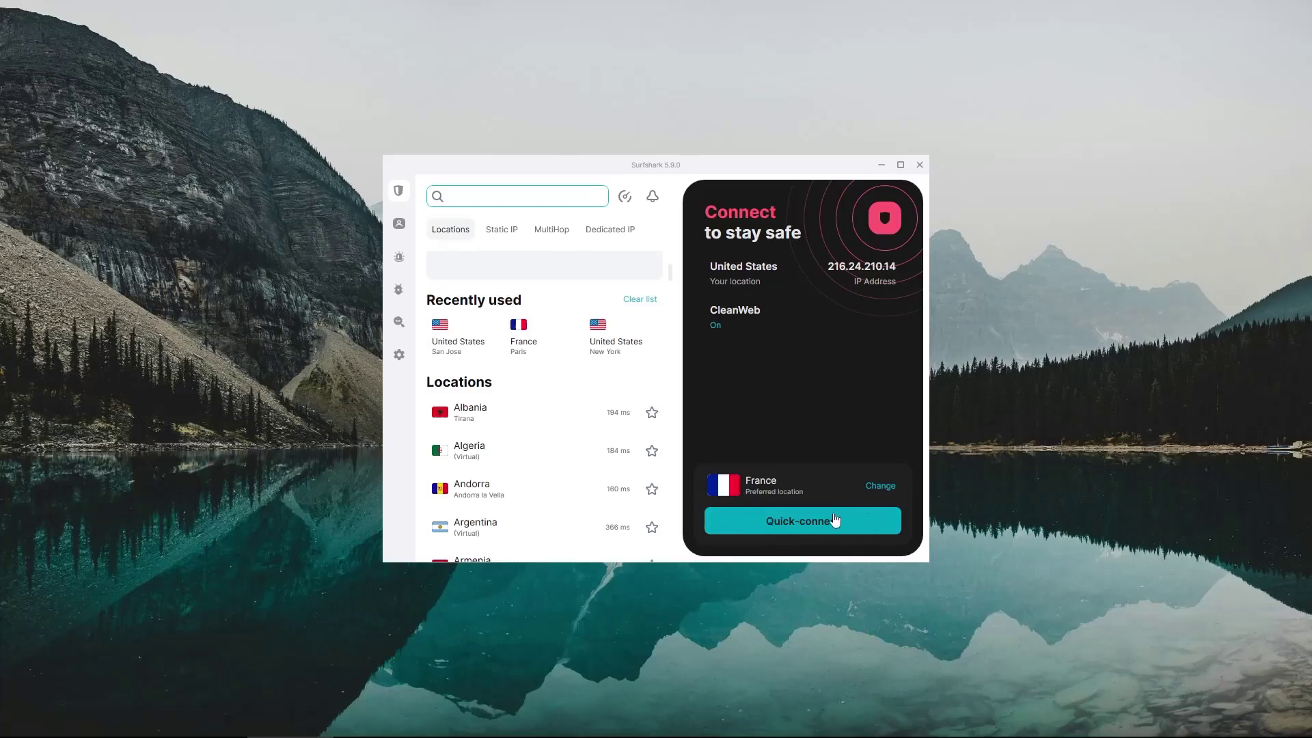
Star Argentina and Australia as favourite locations in the quick-connect list
click(881, 491)
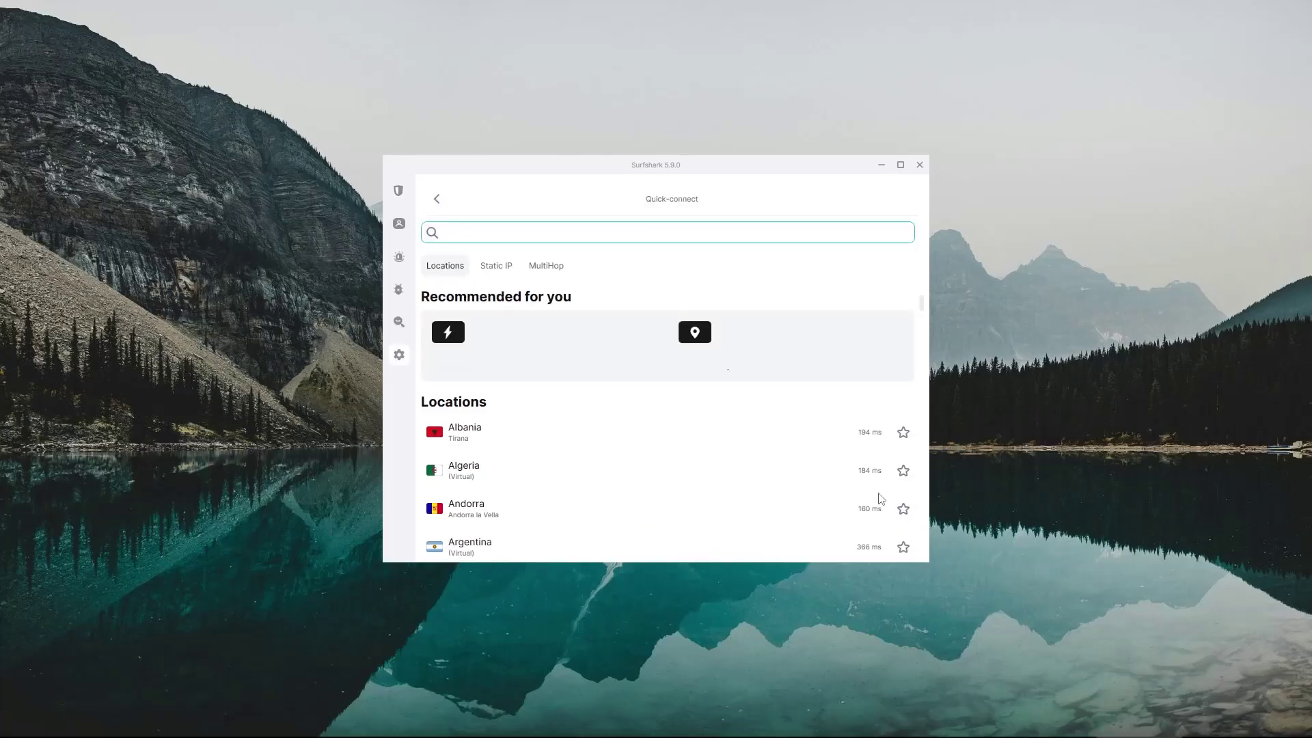
scroll(800, 472, down, 1)
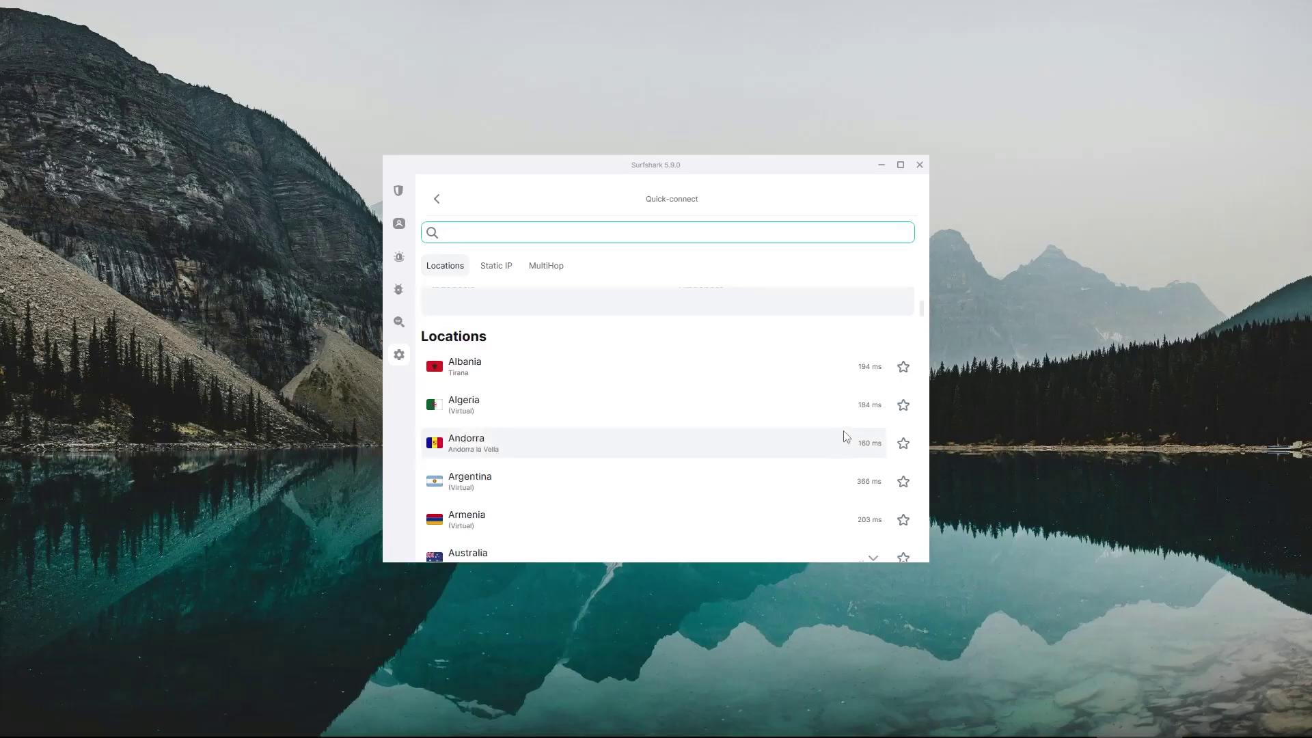
scroll(846, 436, down, 1)
click(903, 417)
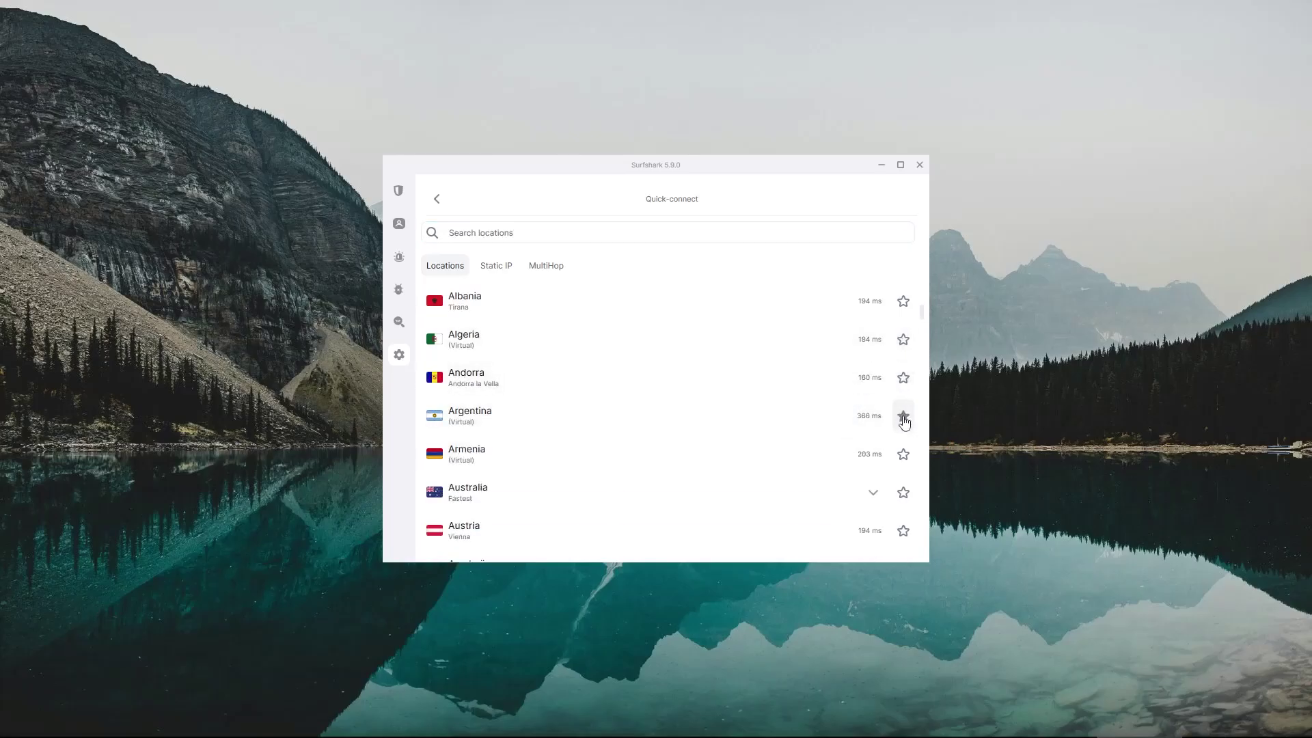
click(904, 495)
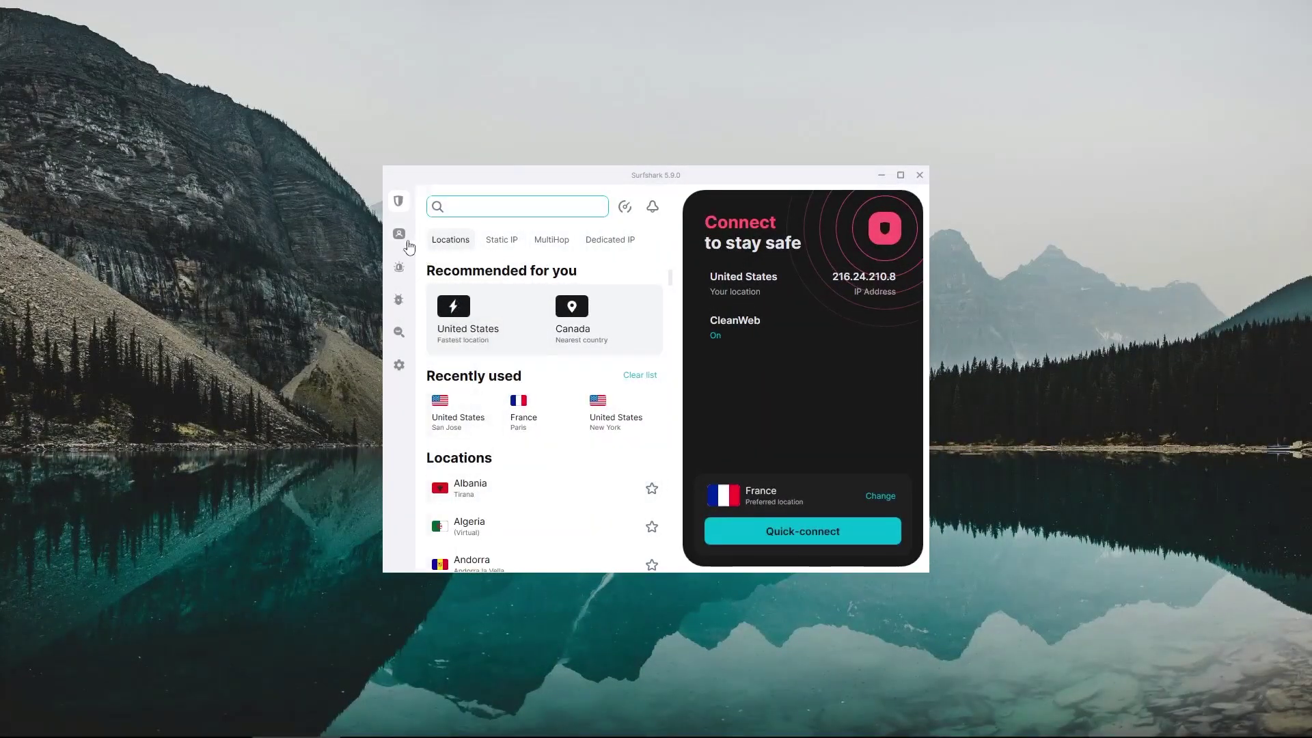
Open Alternative ID and scroll through the Brazil-based Alt persona, Alt number and Alt email
click(442, 241)
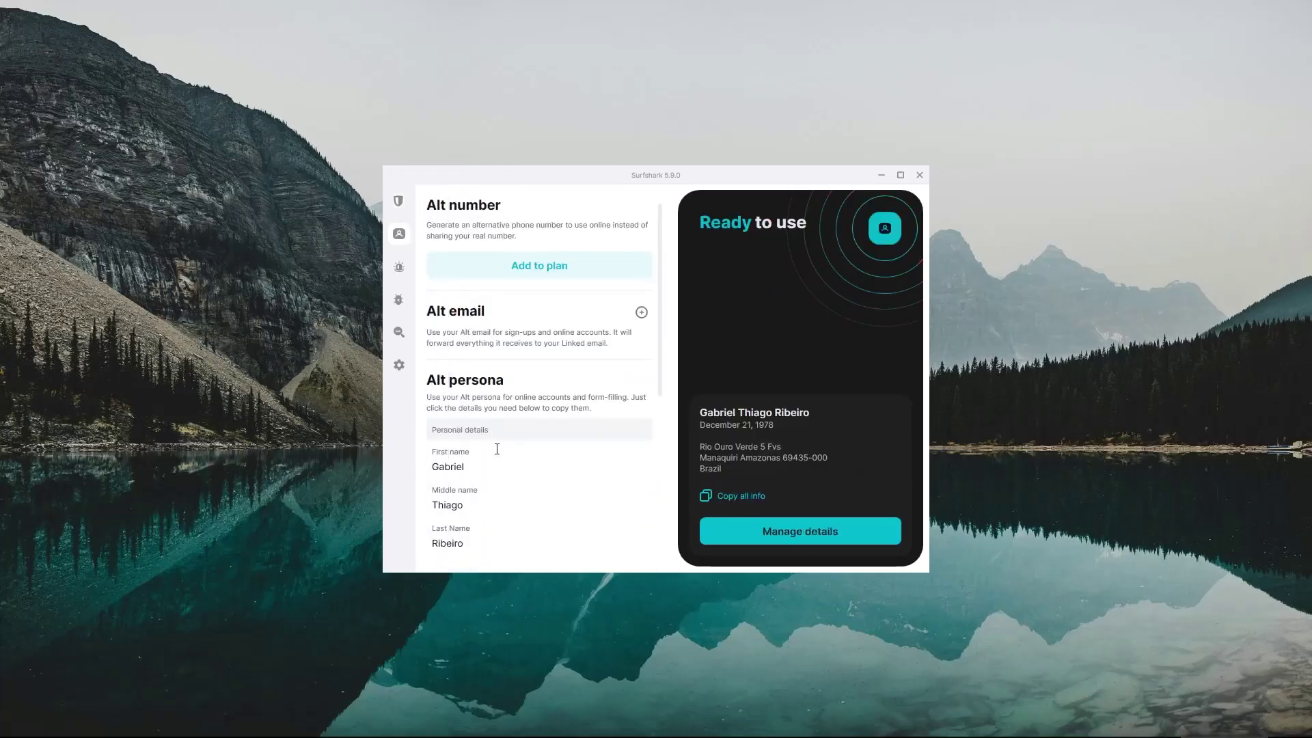
scroll(497, 449, down, 3)
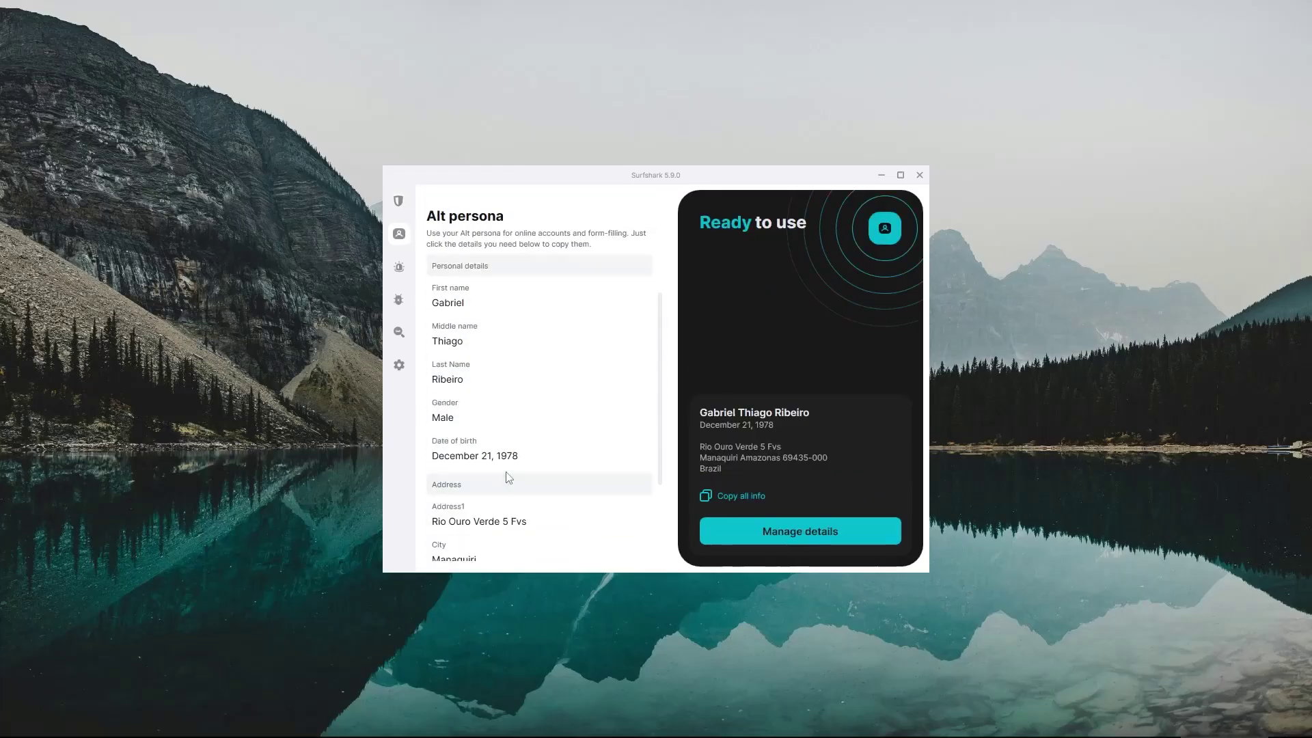
scroll(509, 477, down, 2)
scroll(509, 472, up, 3)
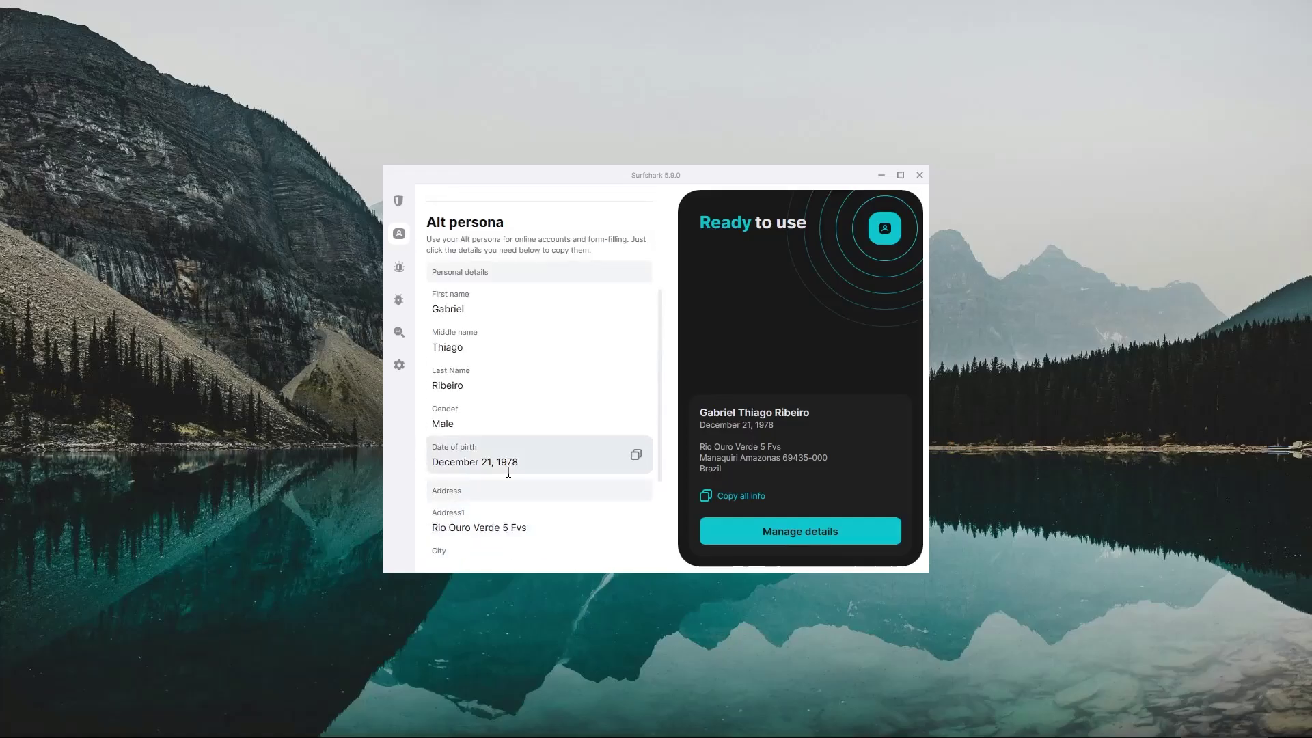
scroll(509, 473, up, 2)
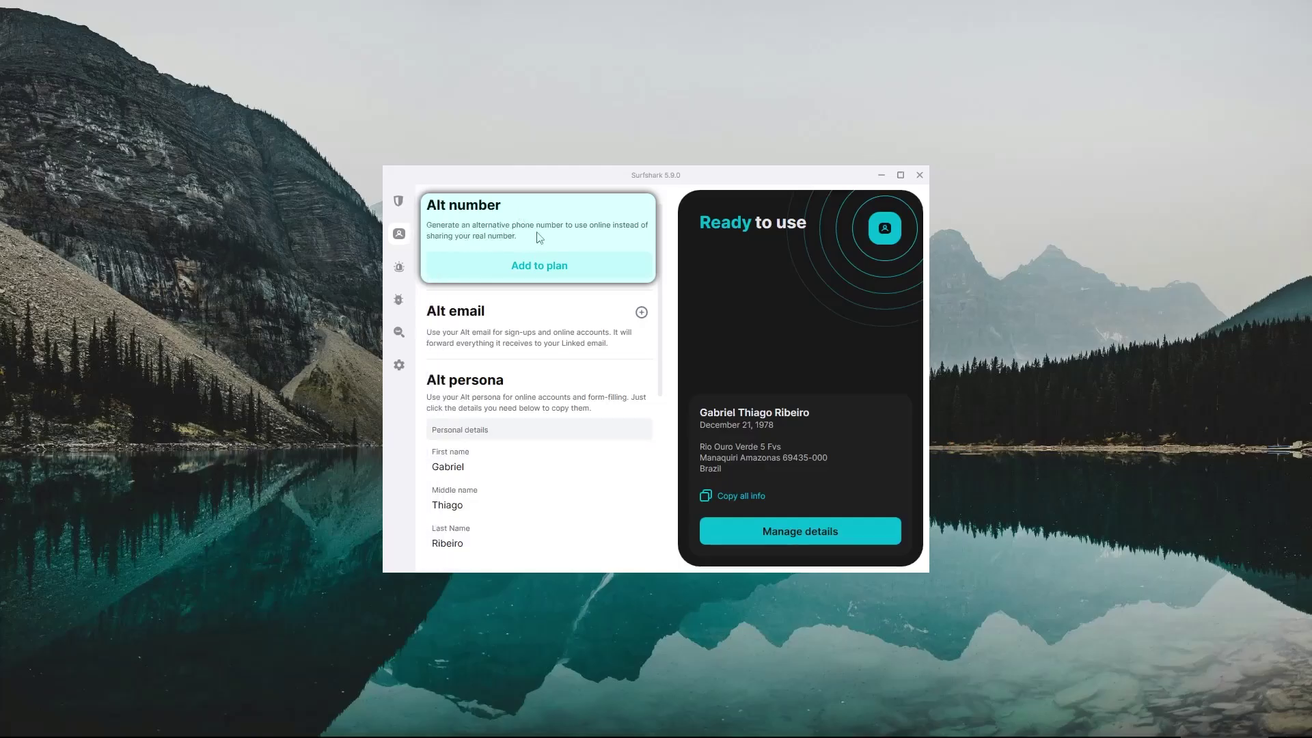
mouse_move(413, 237)
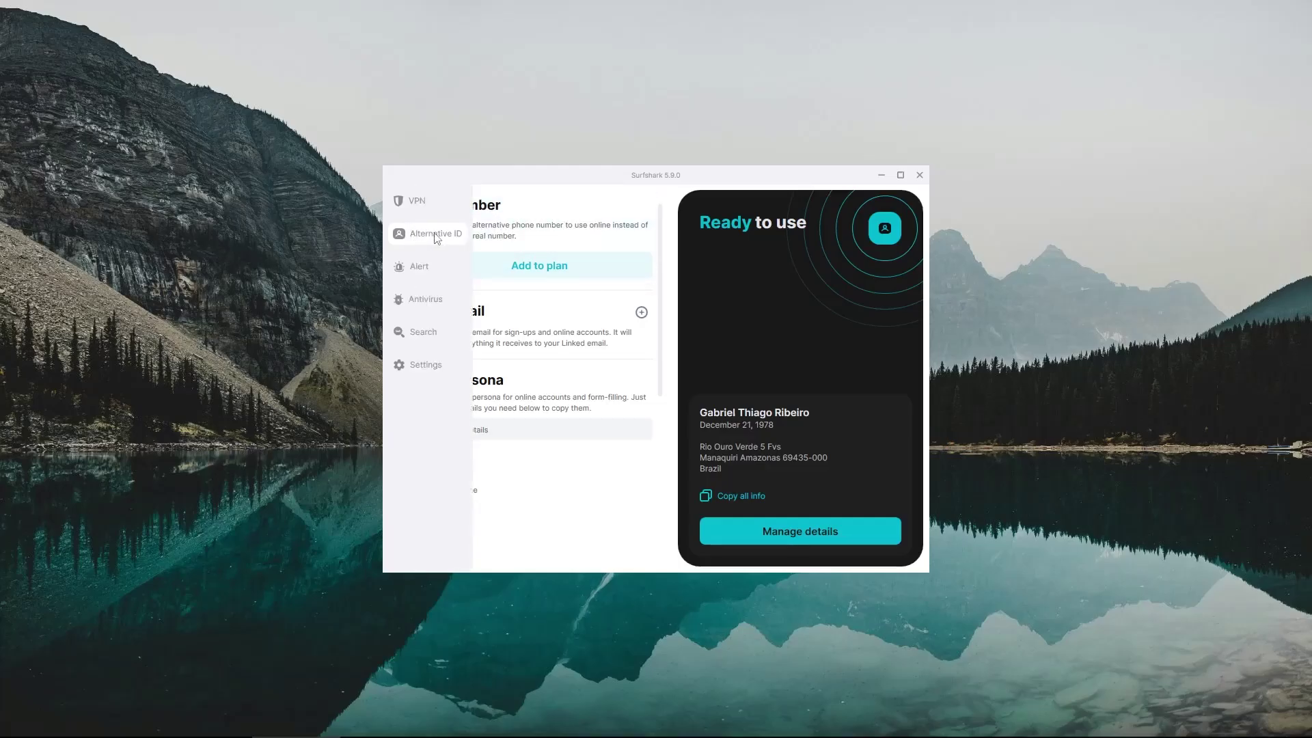
Flip through the Alert, Antivirus and Search add-on pages, then open Settings
click(425, 266)
click(425, 301)
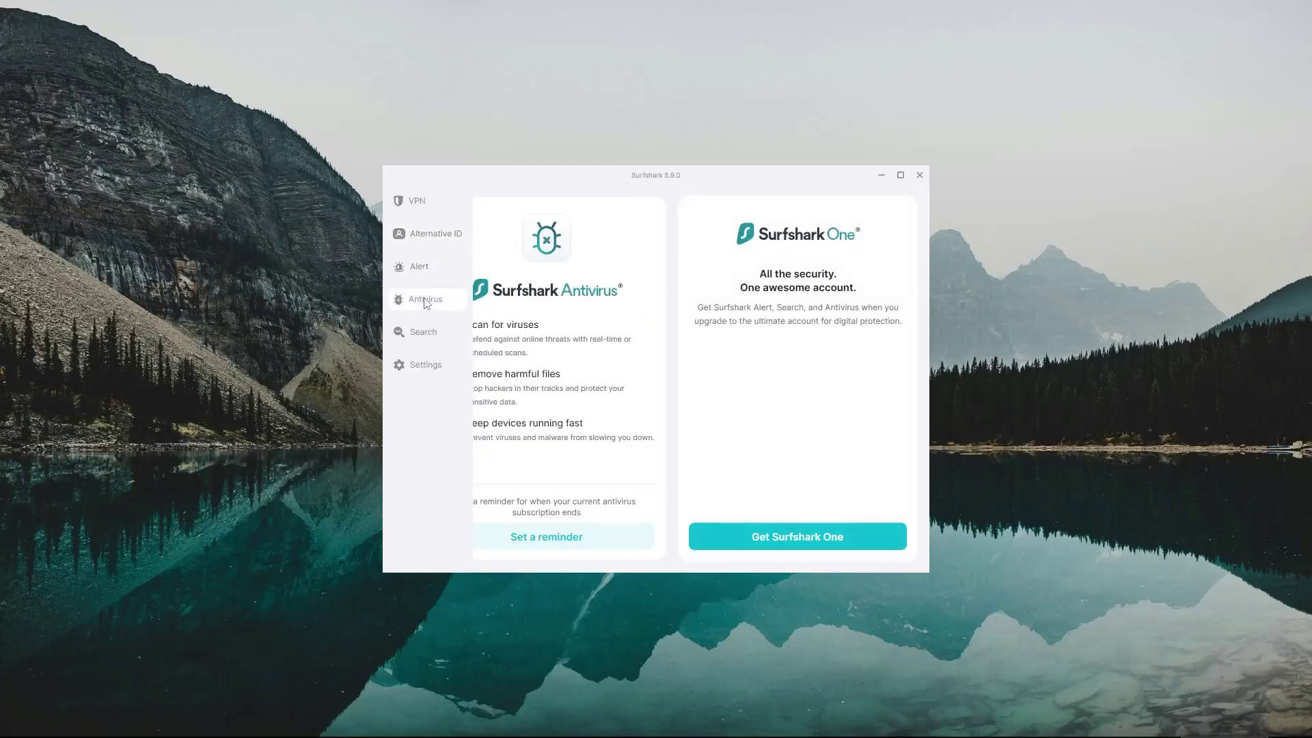
click(424, 334)
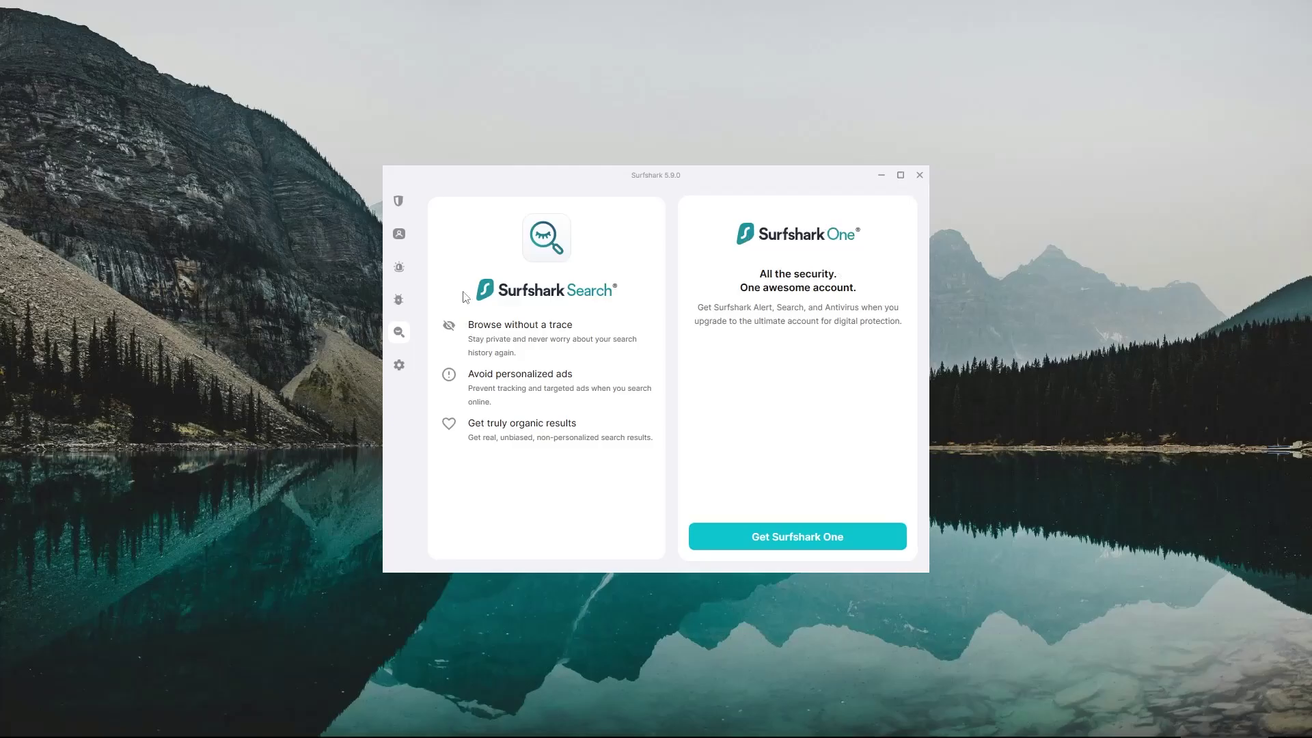
click(399, 299)
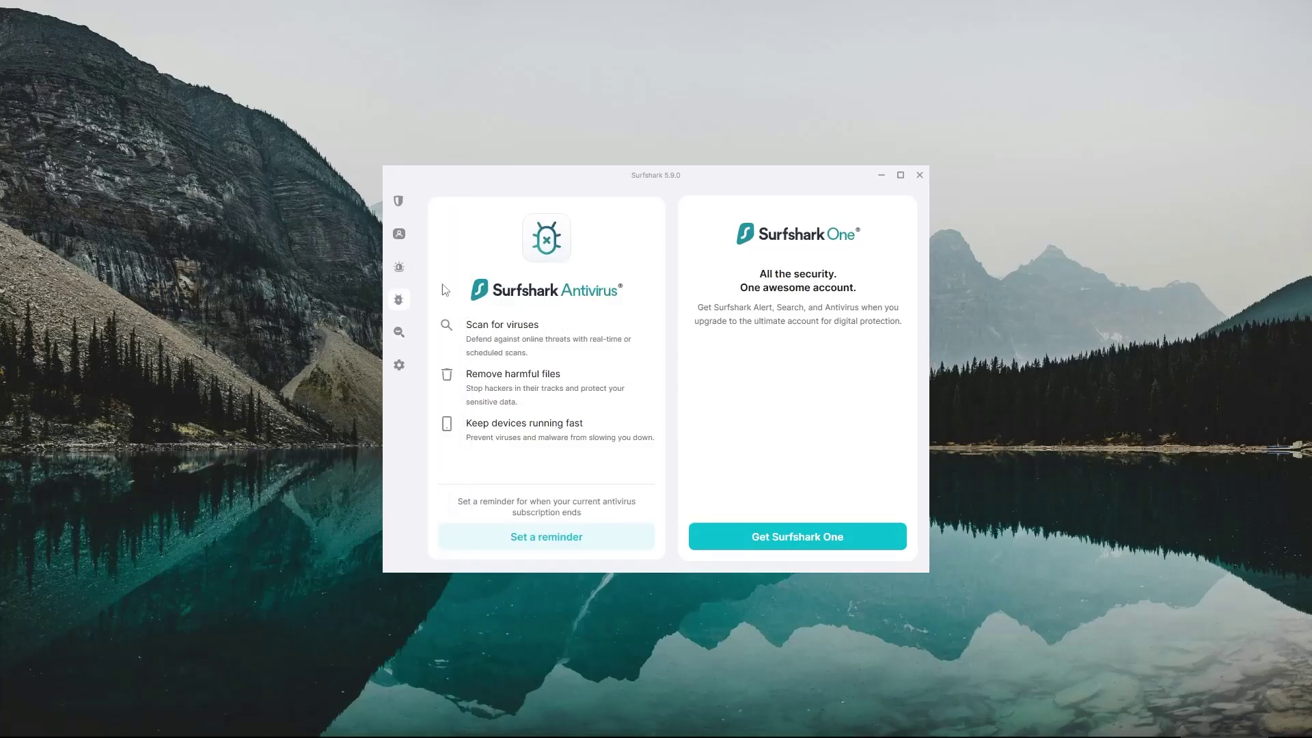
click(399, 267)
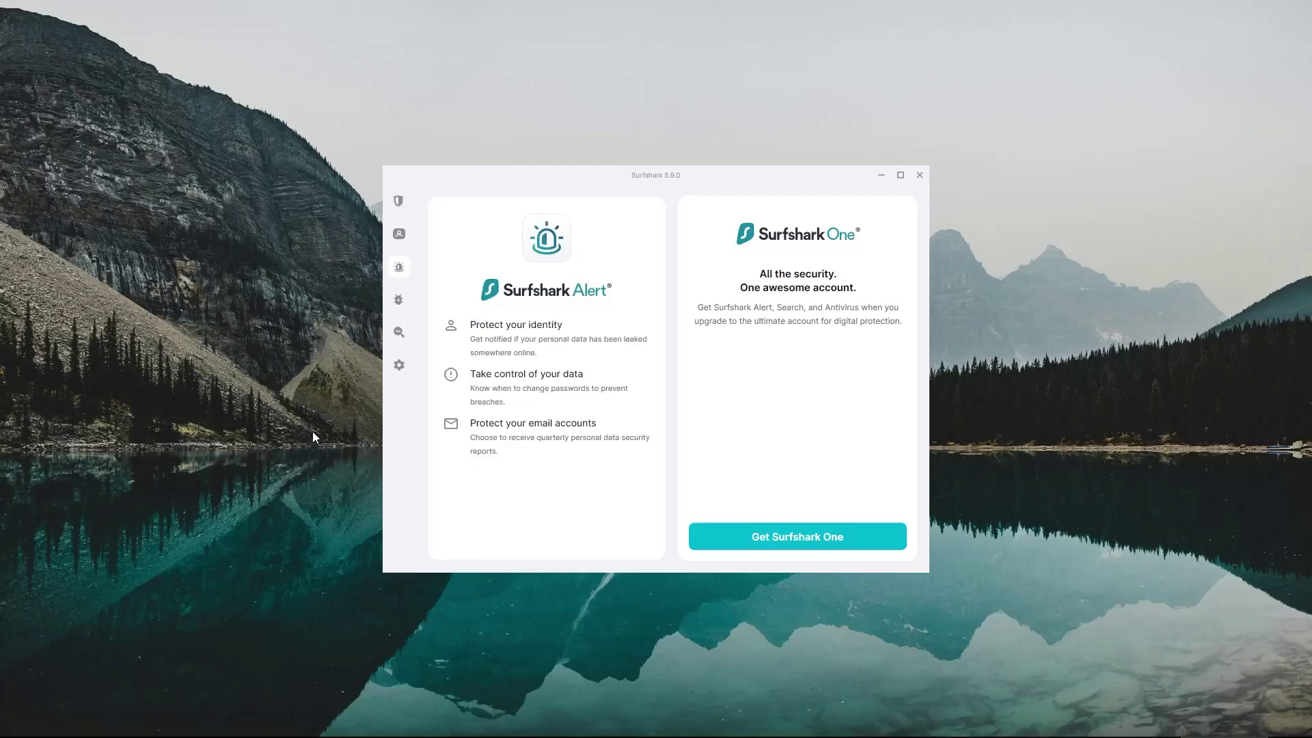
click(399, 332)
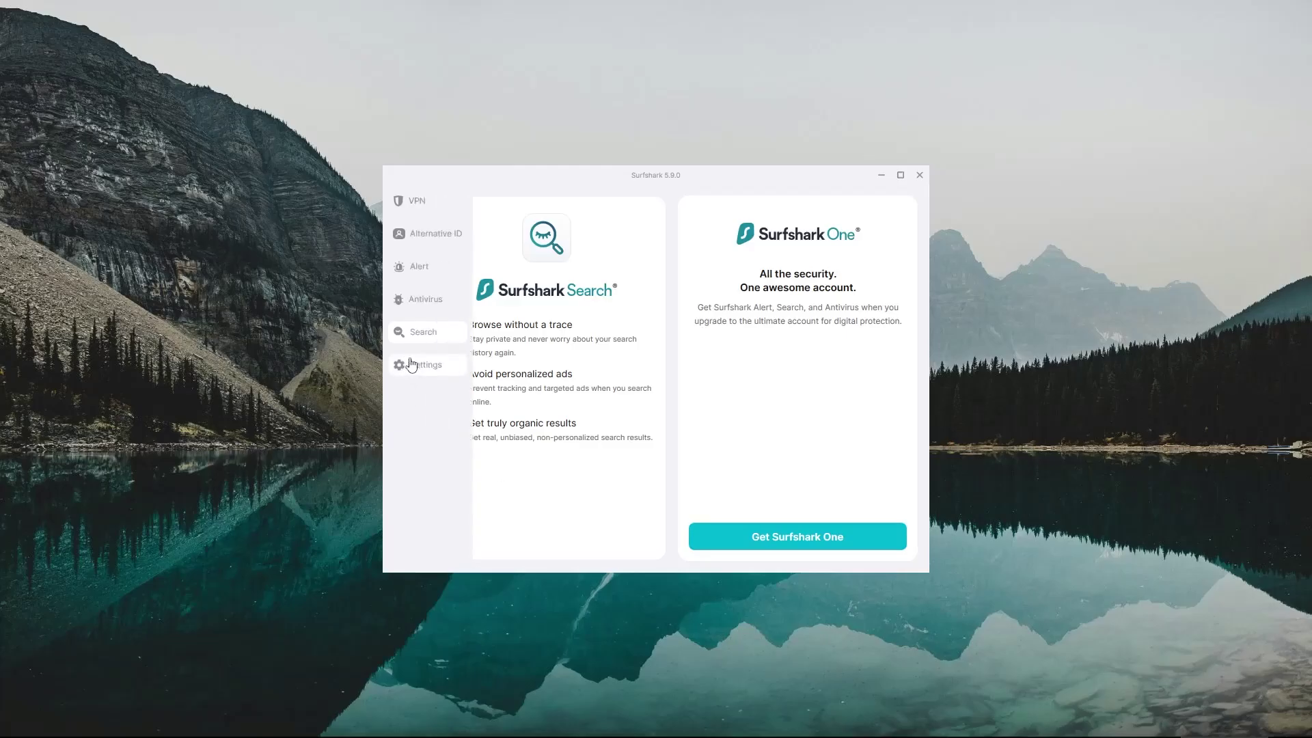
click(441, 373)
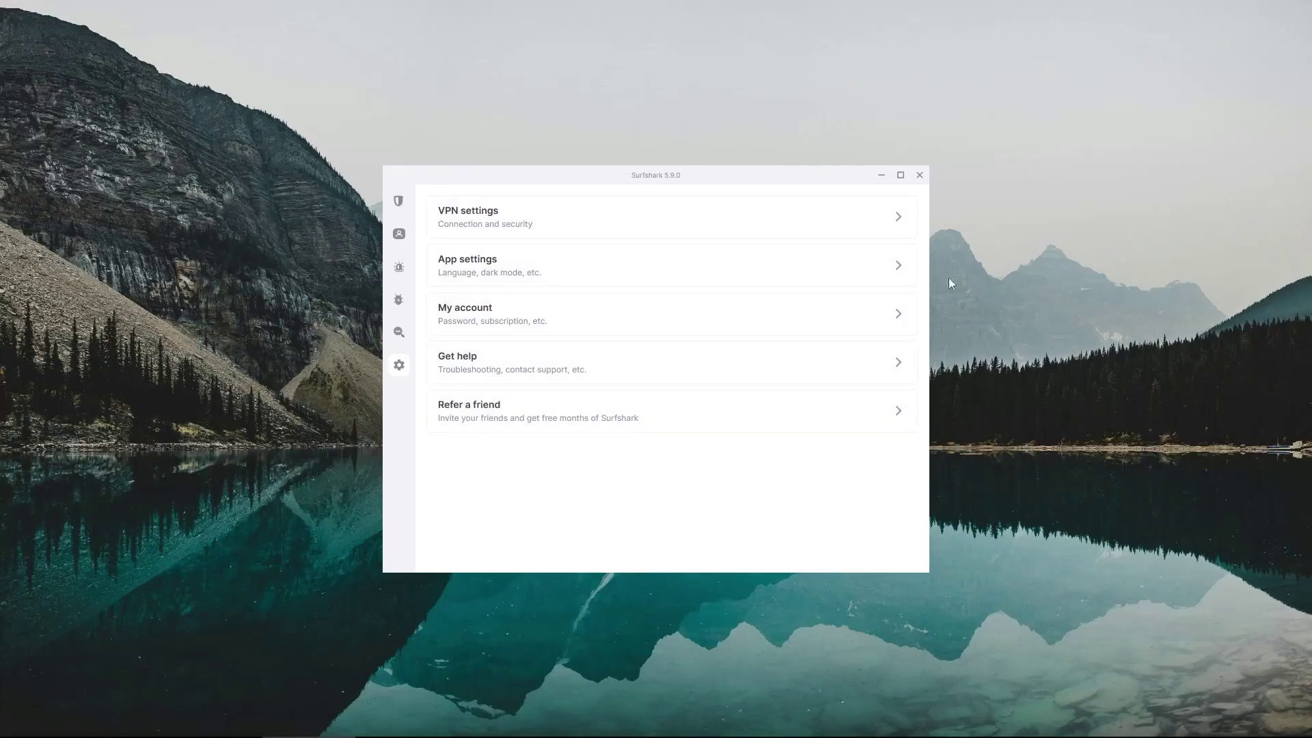
In VPN settings, switch on CleanWeb and the Kill Switch (soft mode)
click(690, 215)
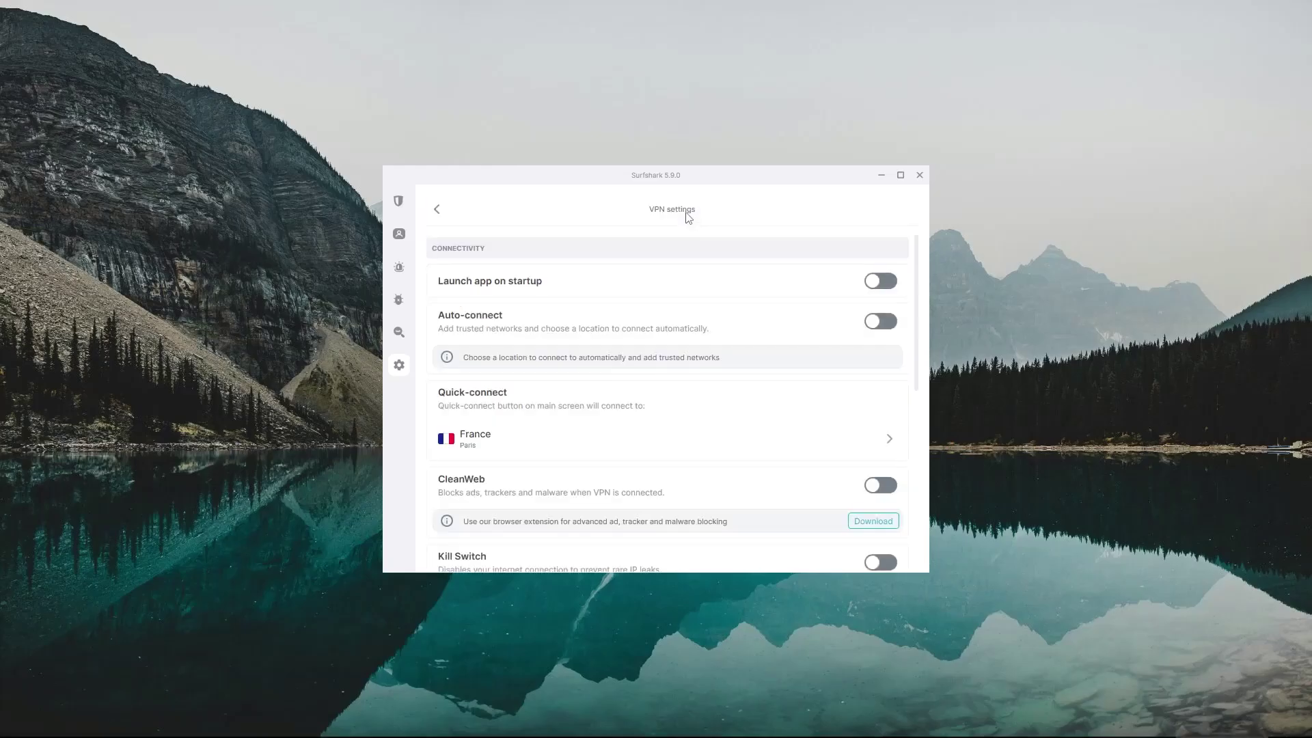
scroll(710, 407, down, 2)
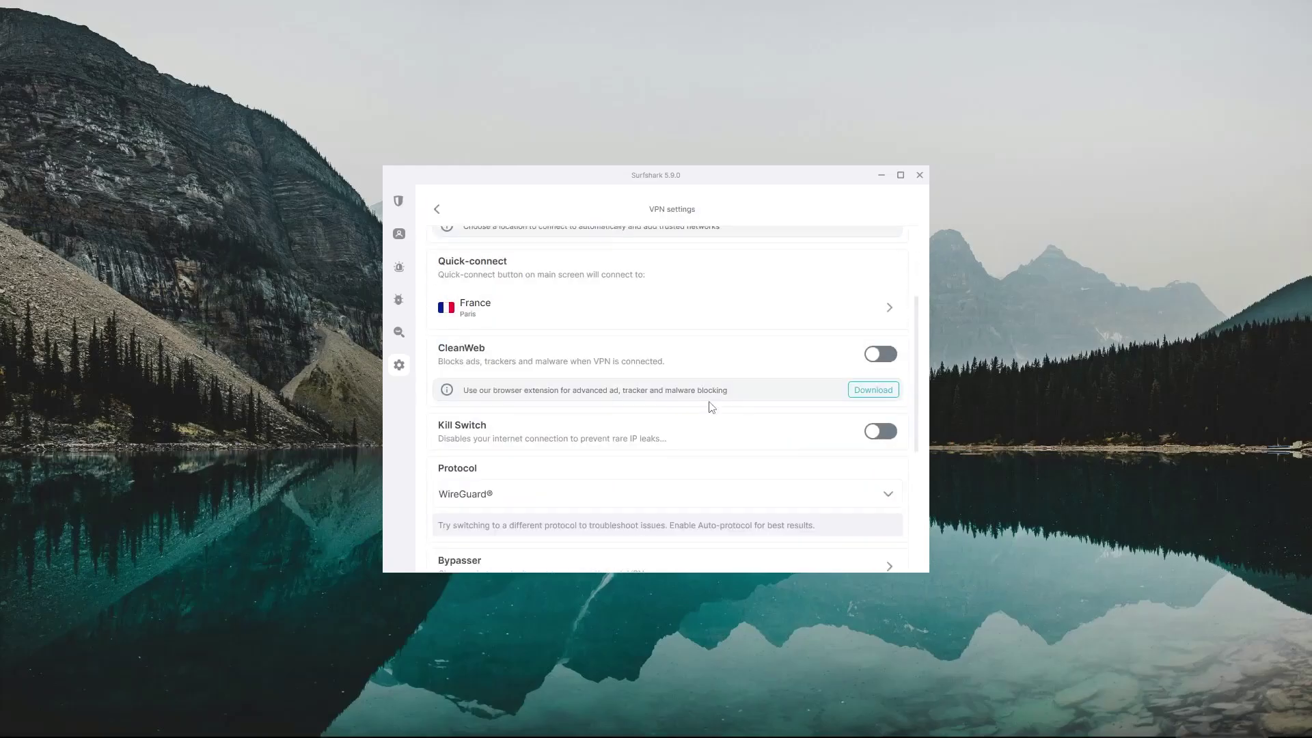
scroll(710, 410, down, 3)
scroll(709, 414, up, 3)
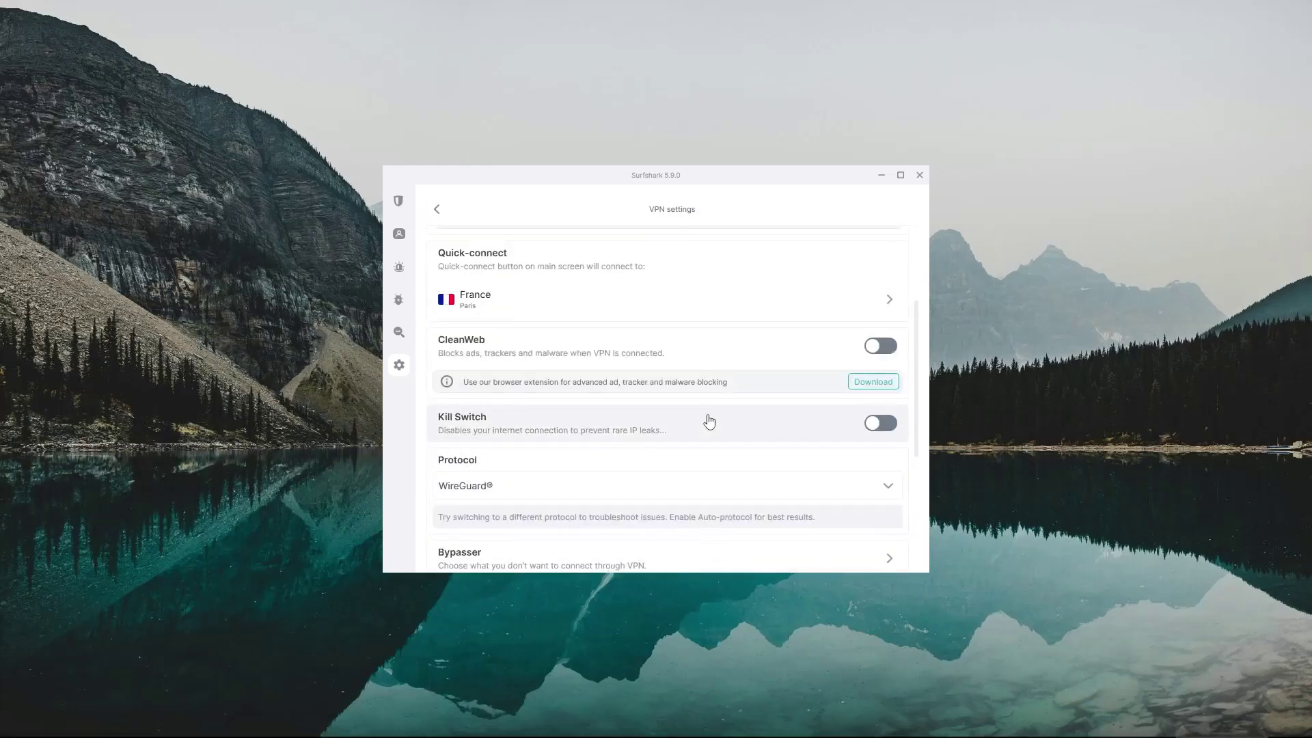
click(880, 347)
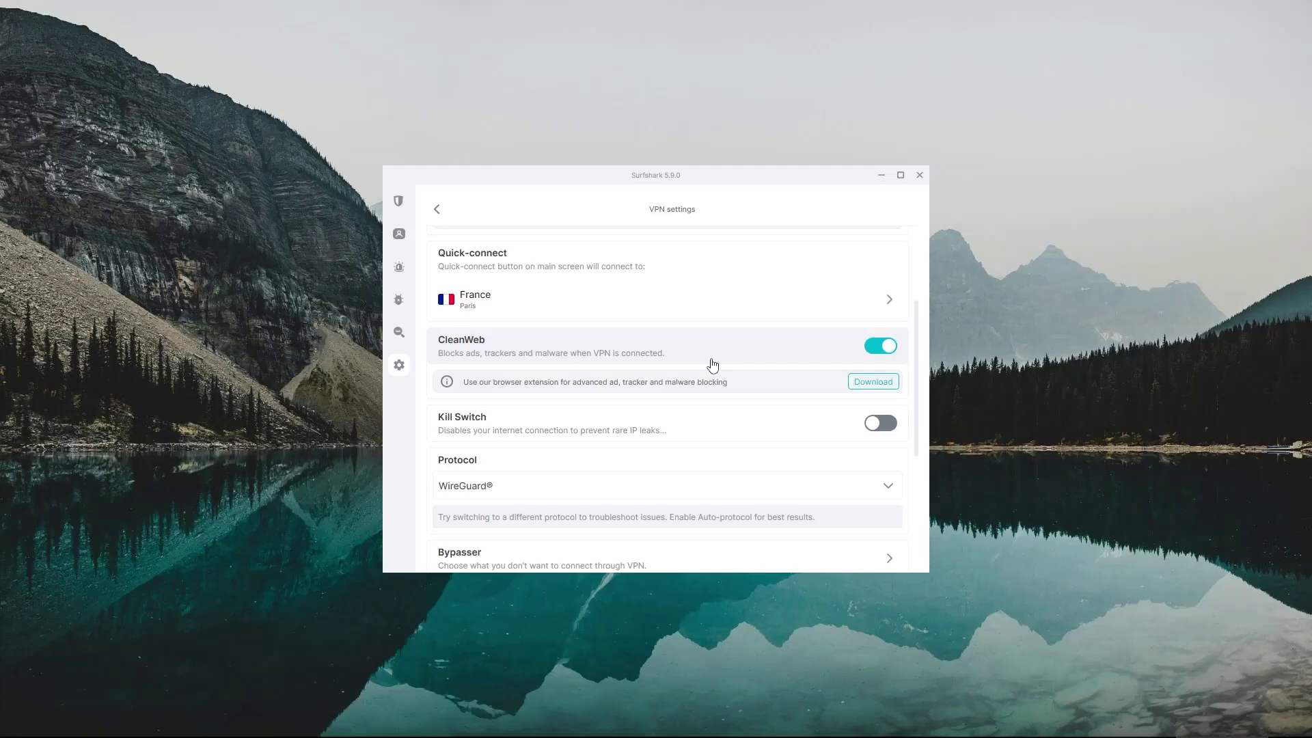
click(881, 424)
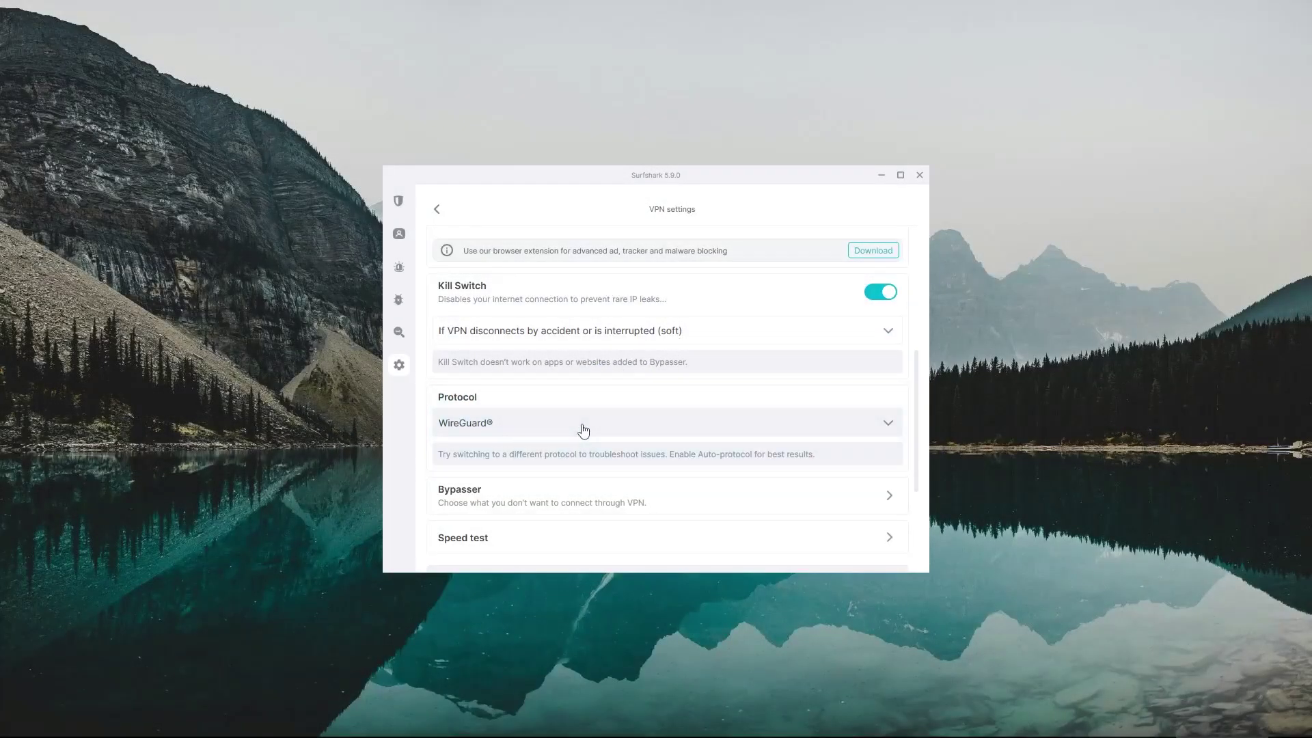
click(583, 431)
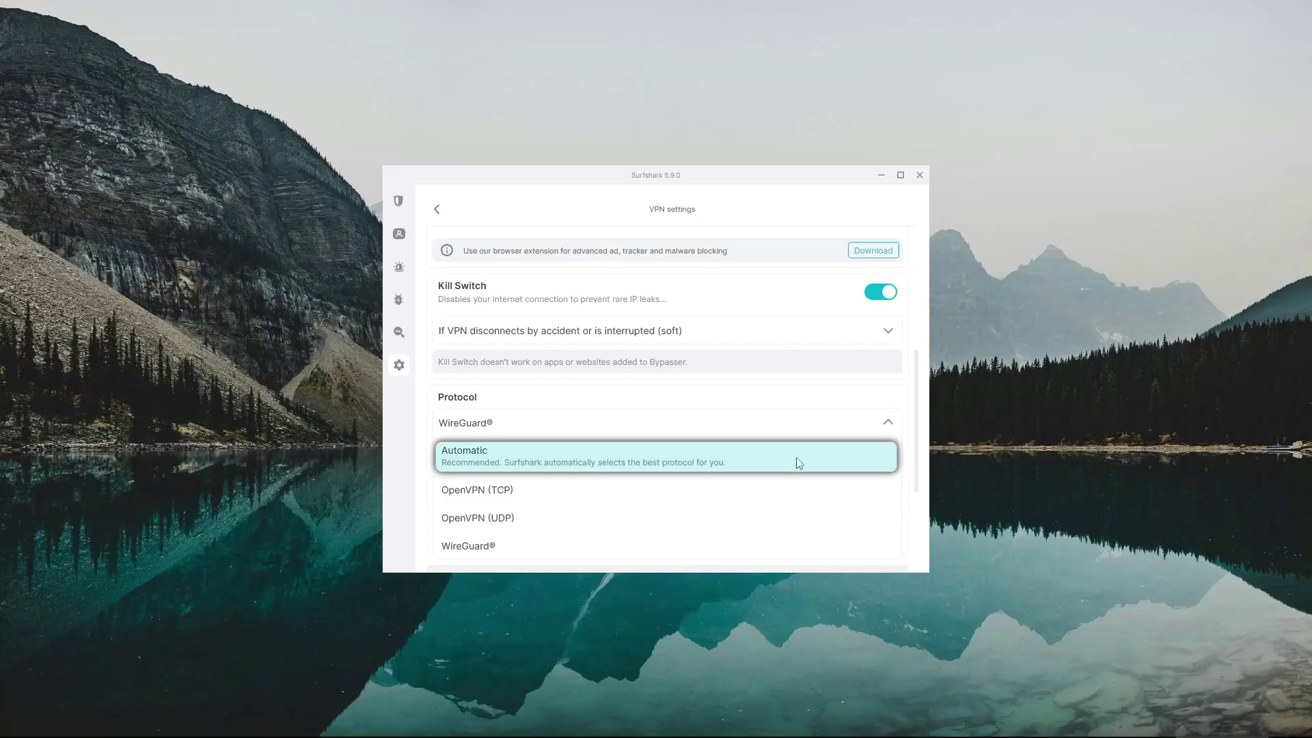
click(568, 403)
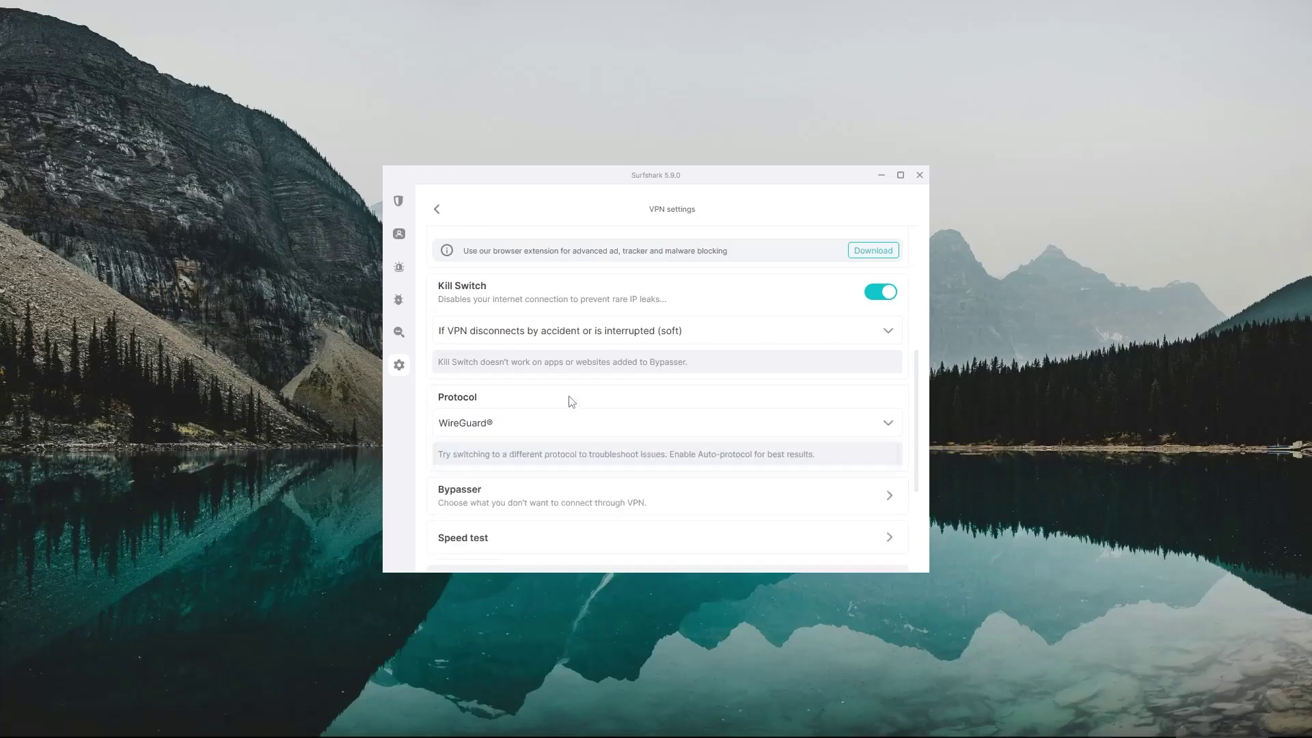
scroll(572, 417, down, 5)
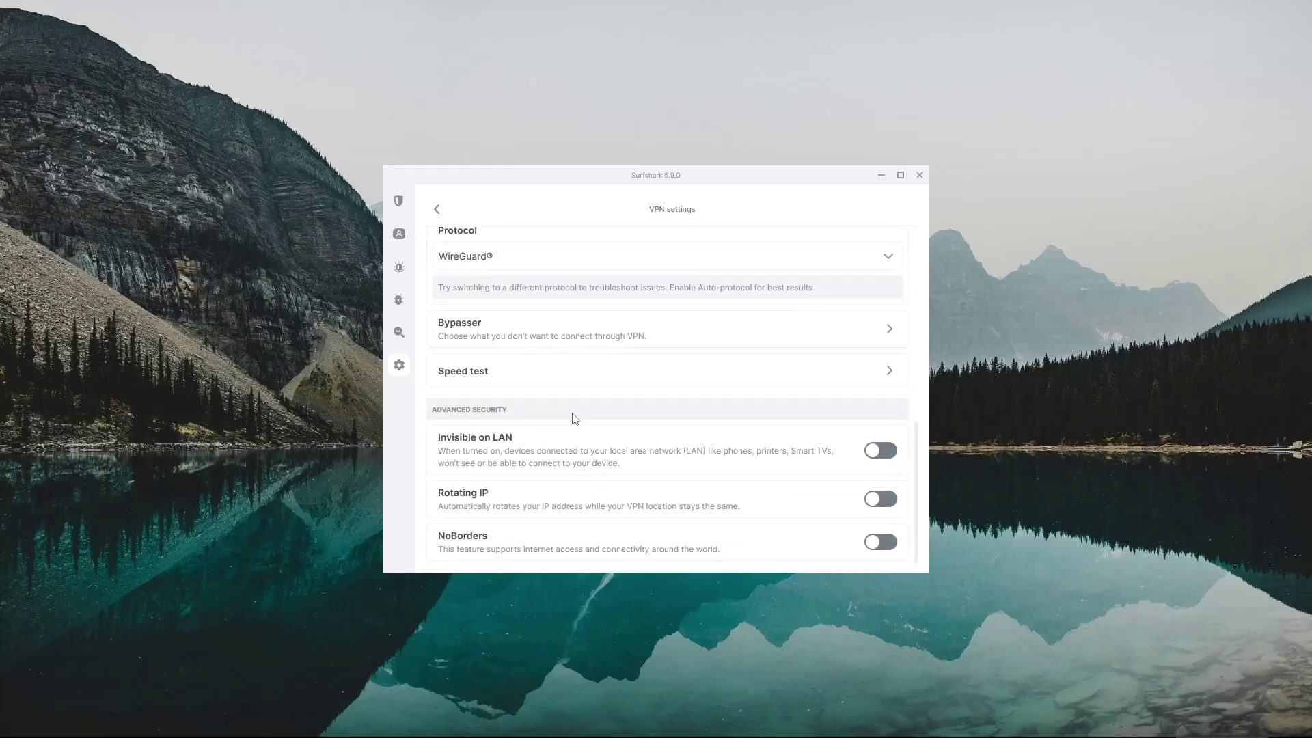
Enable Rotating IP and NoBorders under Advanced Security, then go back to the settings list
click(878, 499)
click(880, 542)
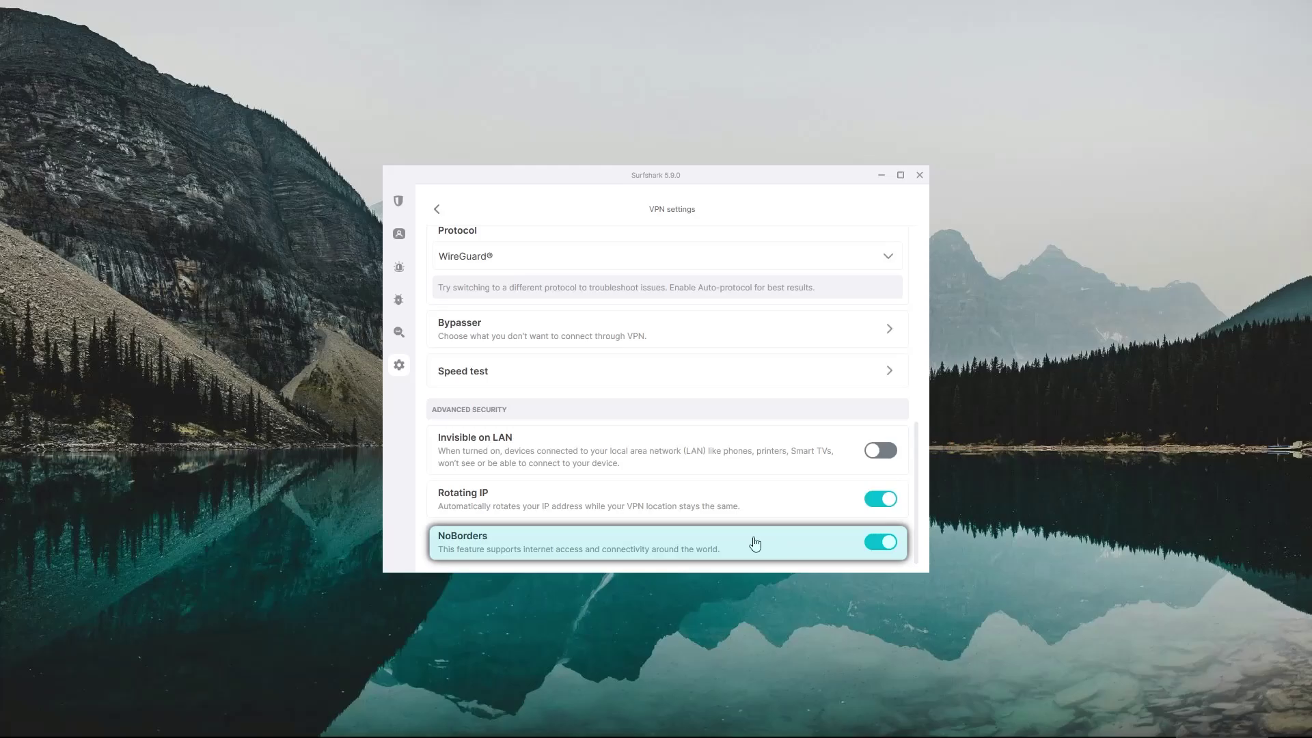
click(436, 209)
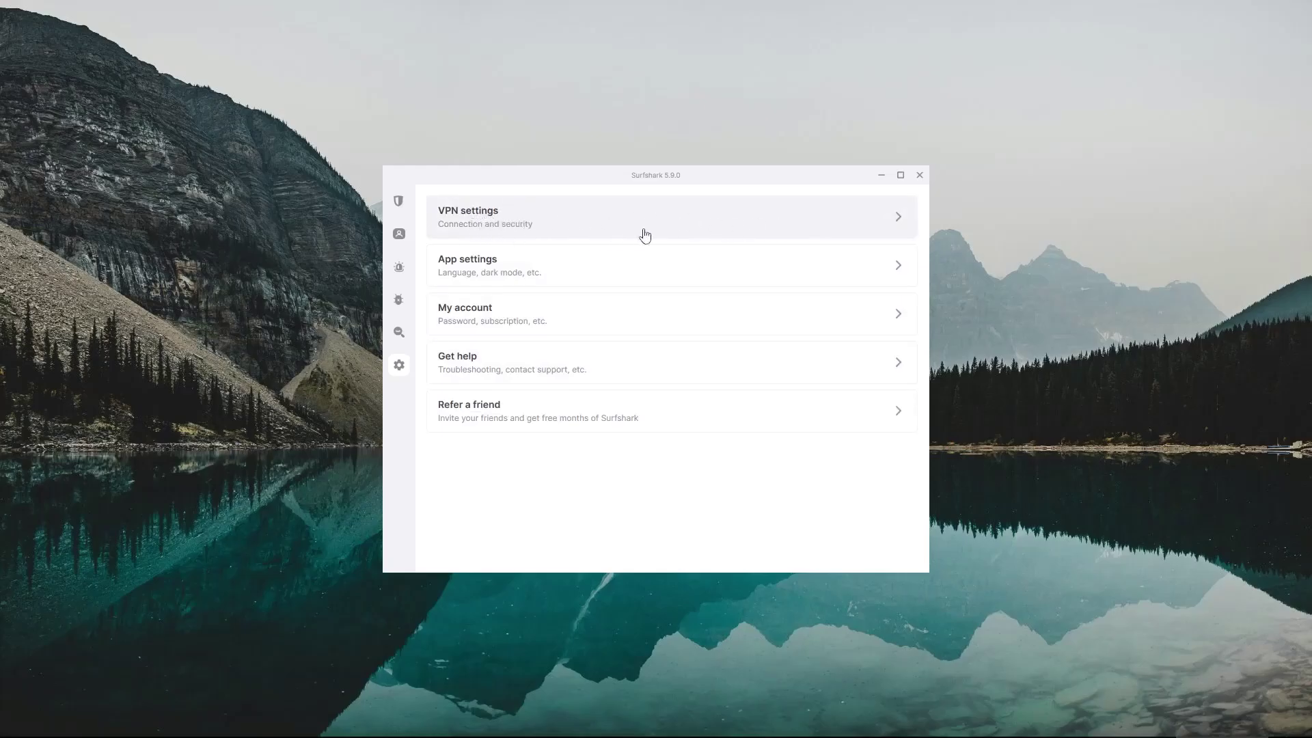
Open App settings and view the language choices, keeping English
click(654, 265)
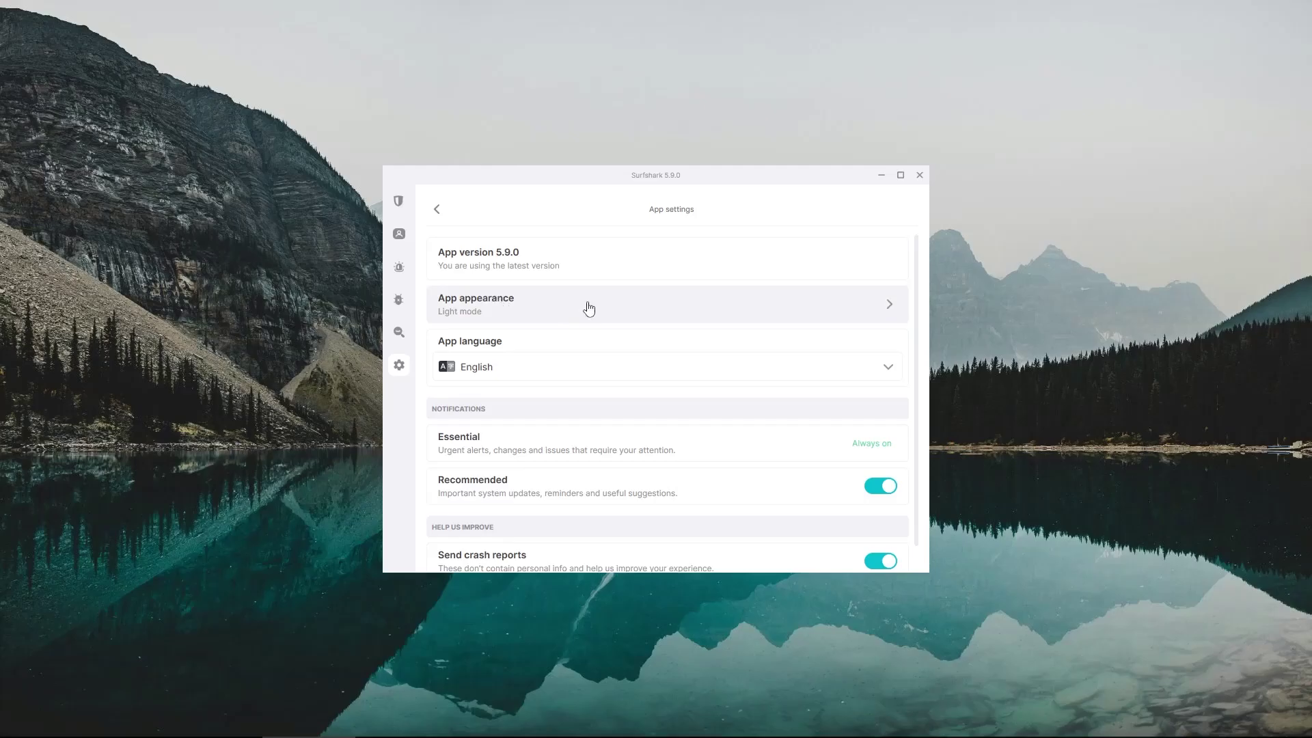
click(554, 370)
click(554, 370)
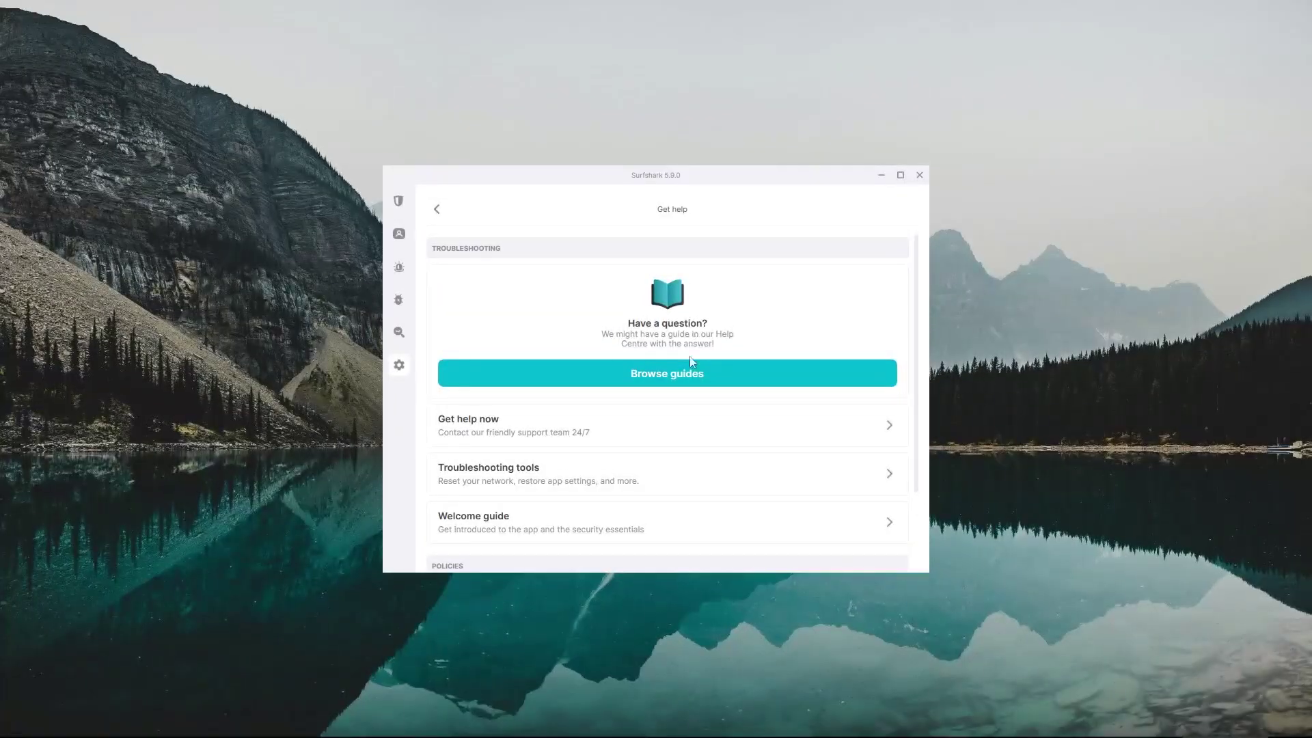
Scroll through the Get help page and return to the server locations list
scroll(691, 448, down, 2)
scroll(690, 449, up, 2)
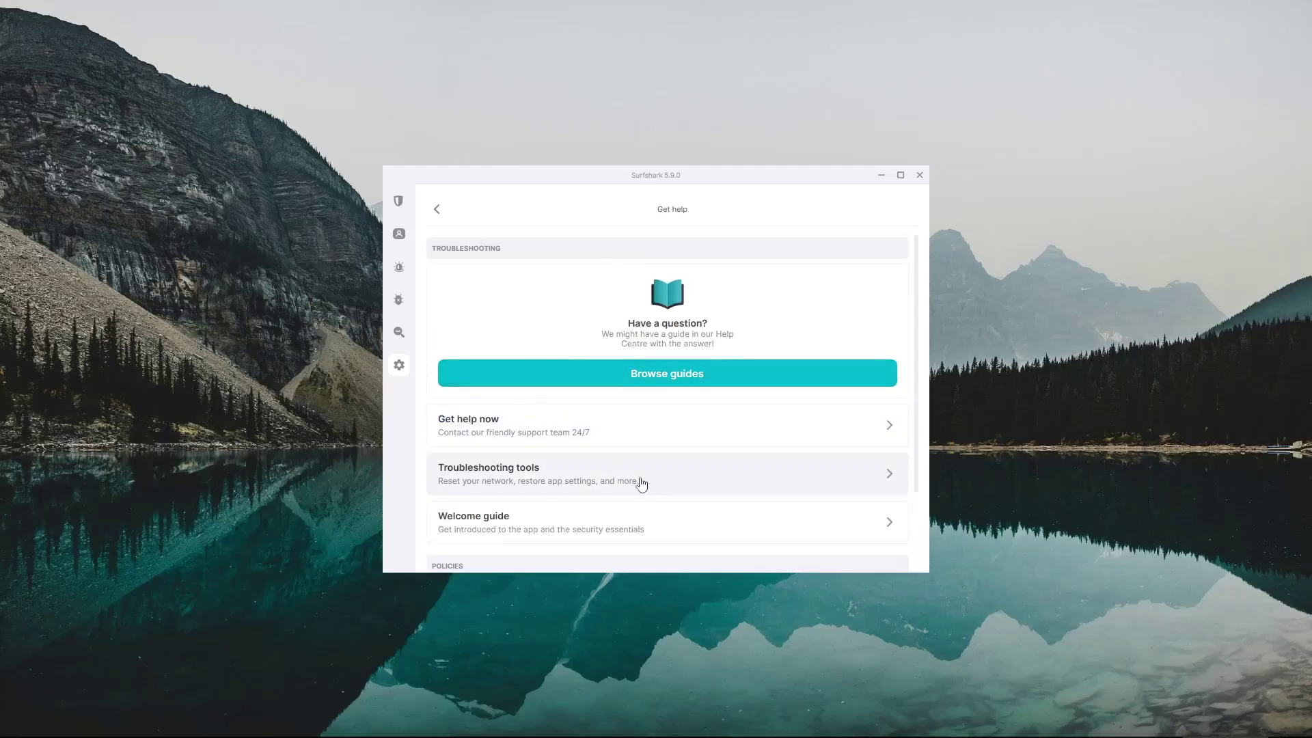
scroll(692, 450, down, 2)
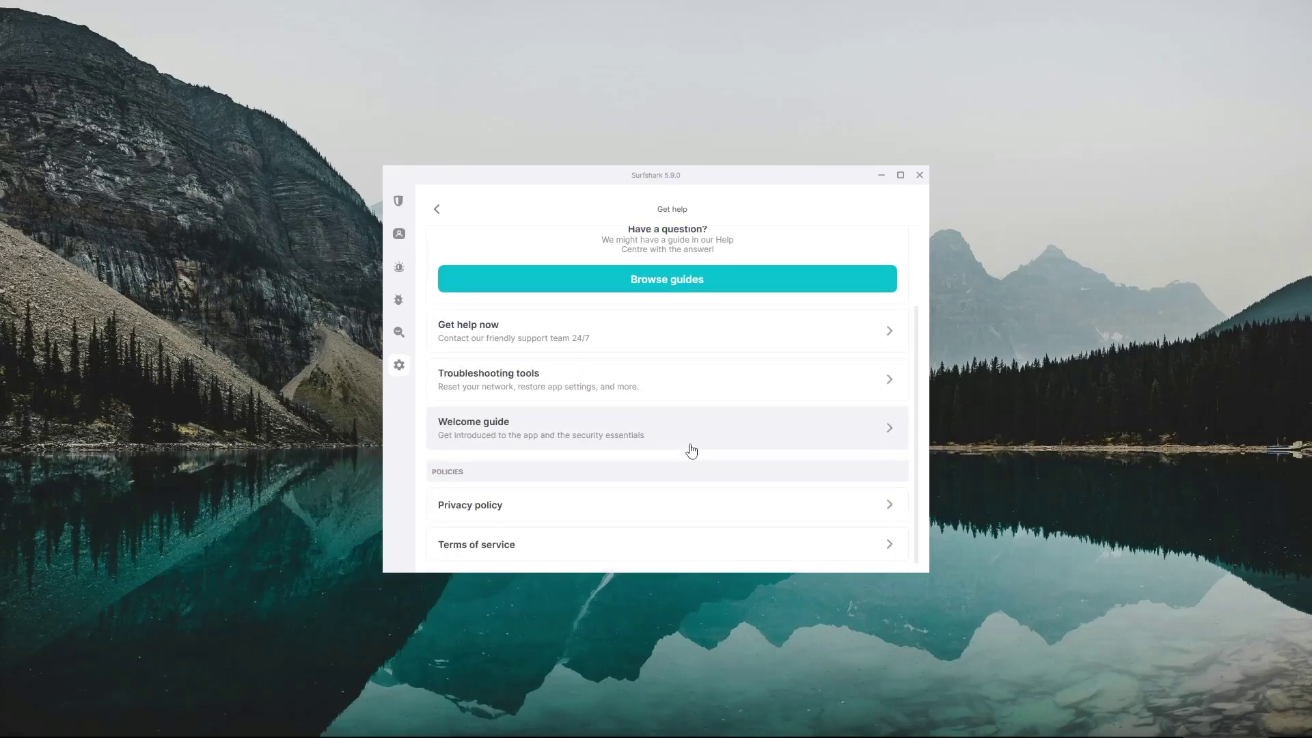
scroll(692, 451, down, 2)
scroll(580, 404, up, 2)
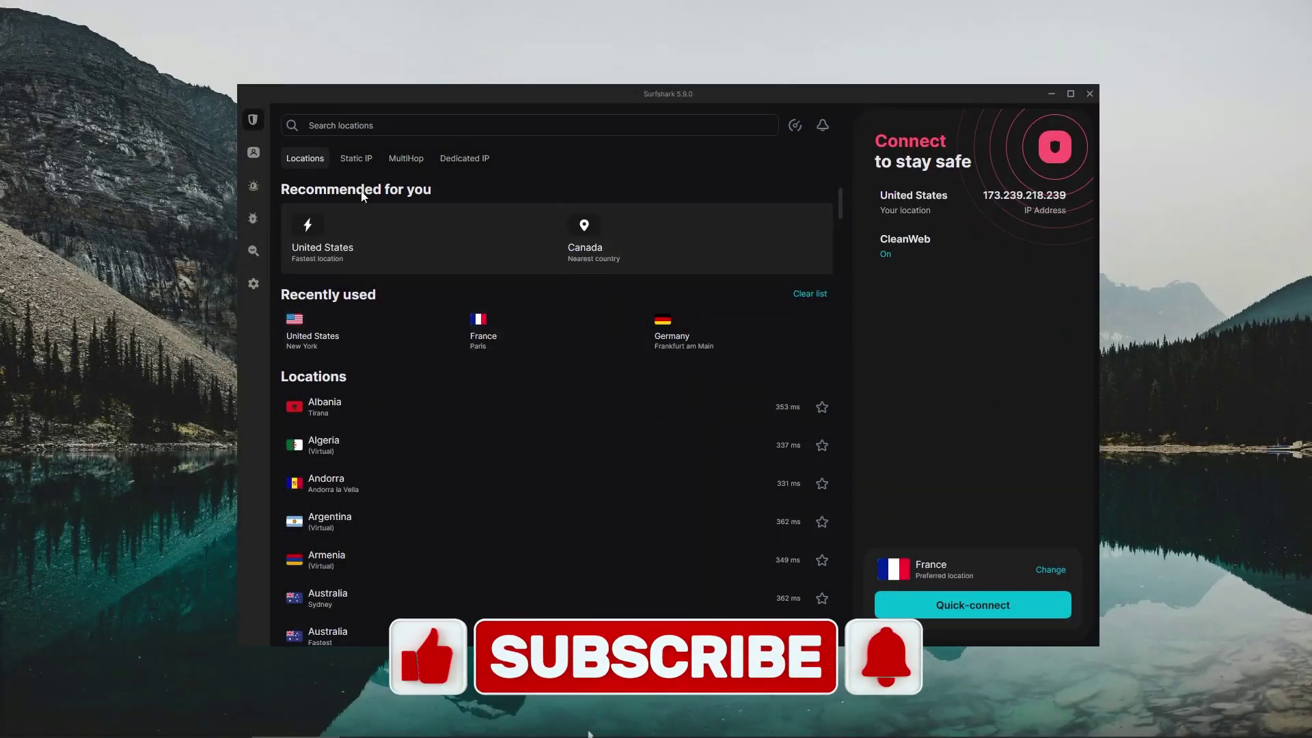
Browse the Static IP, MultiHop and Dedicated IP server lists
click(362, 164)
click(404, 162)
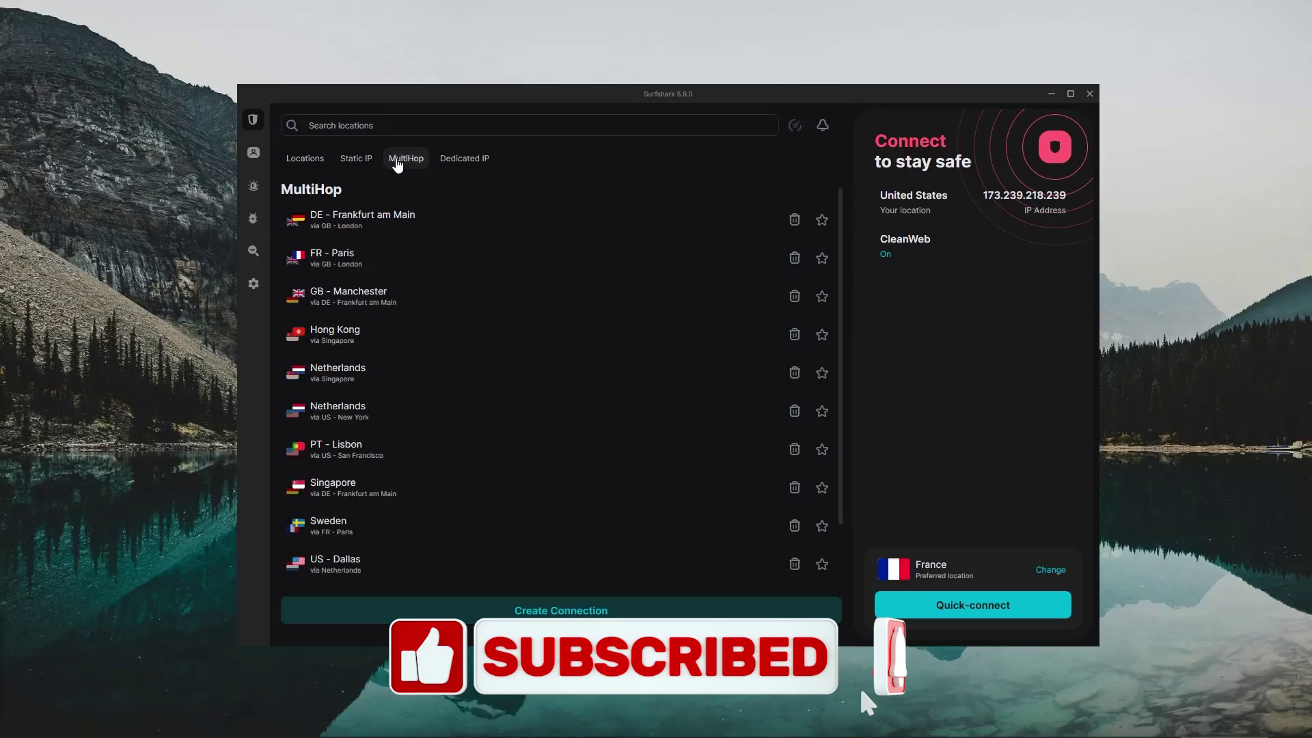
click(449, 164)
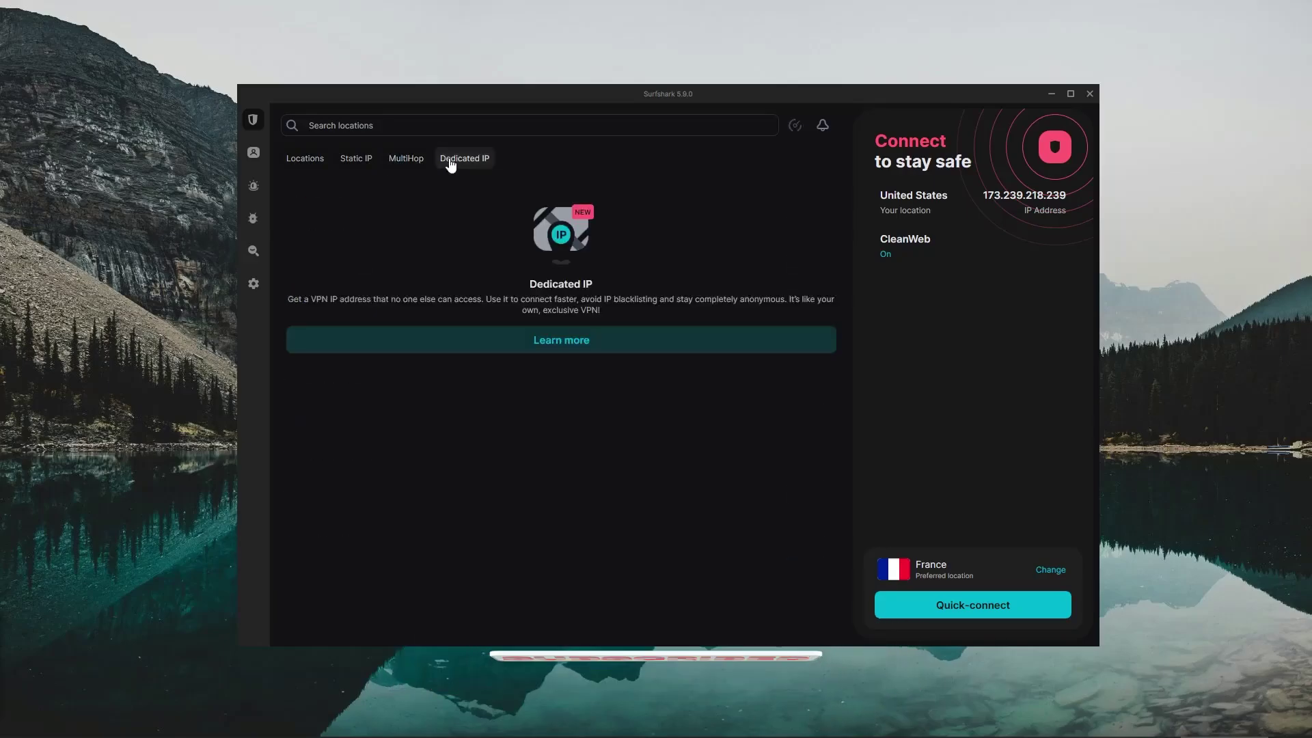
View the Alternative ID, Alert, Antivirus and Search add-on pages
click(261, 156)
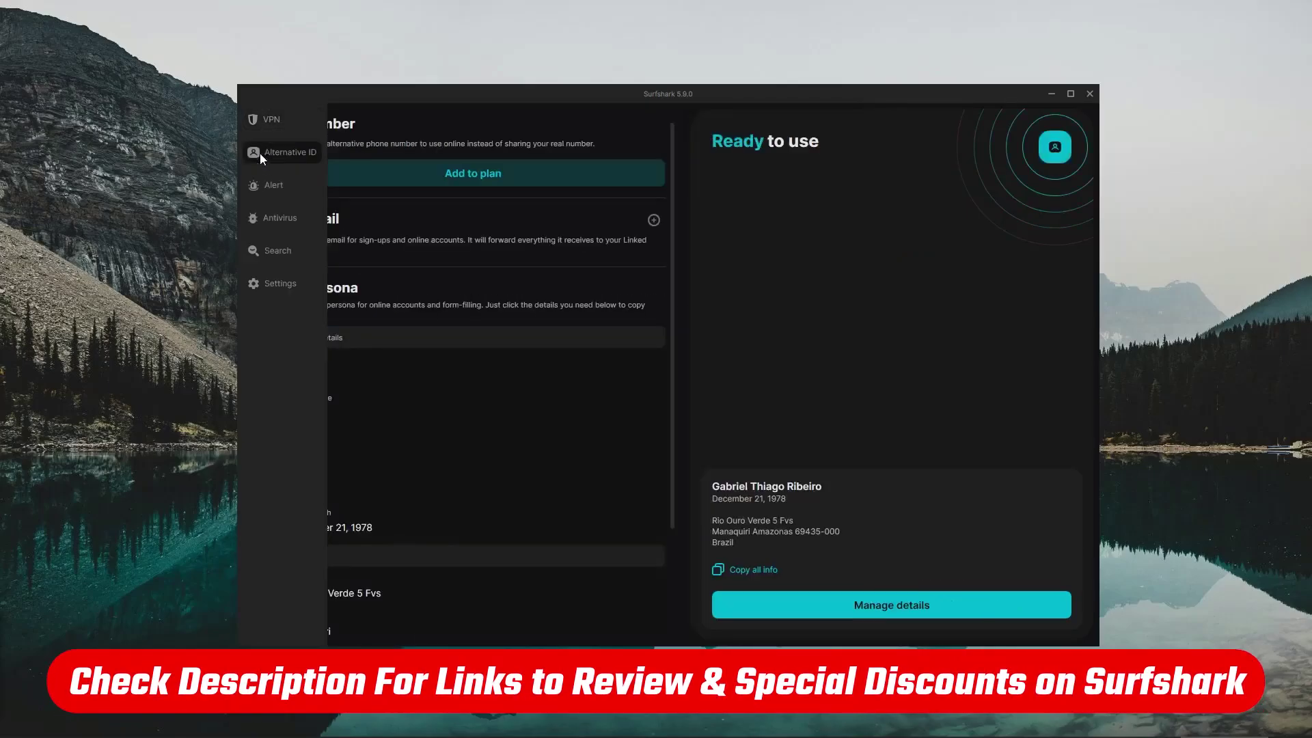
click(303, 188)
click(294, 217)
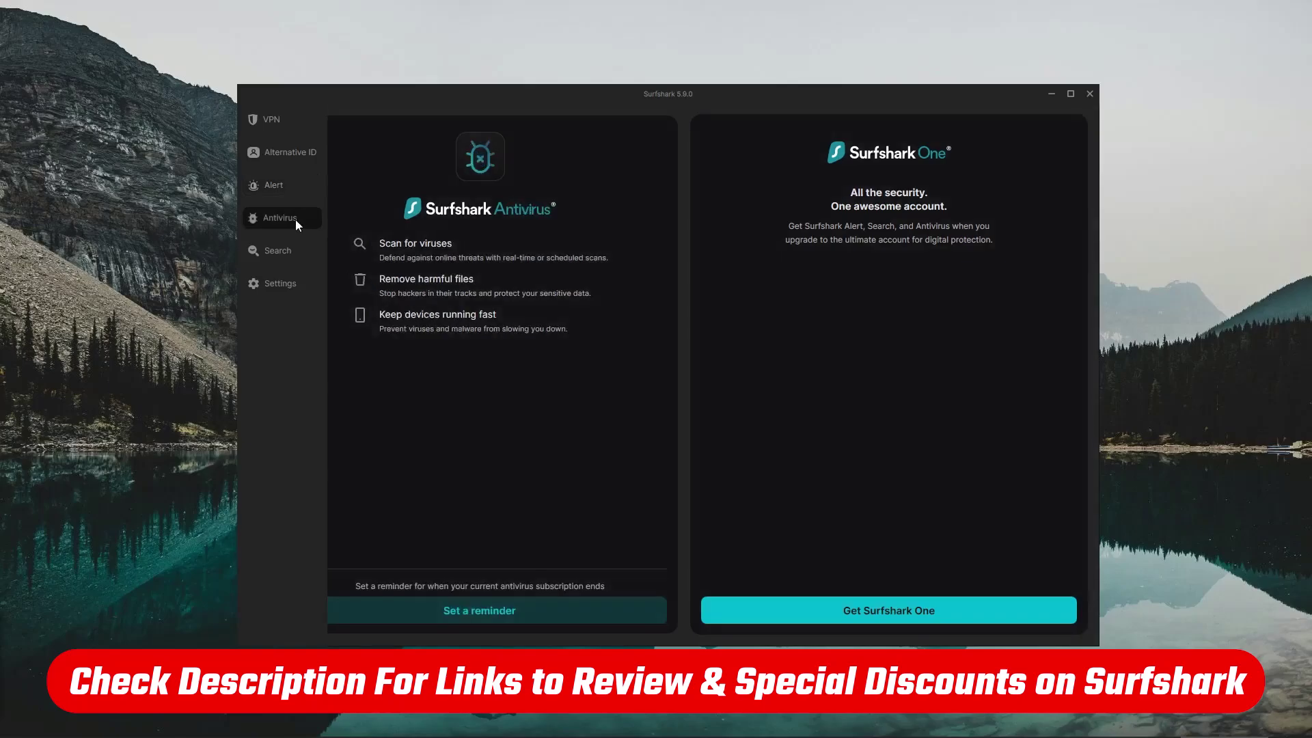
click(287, 245)
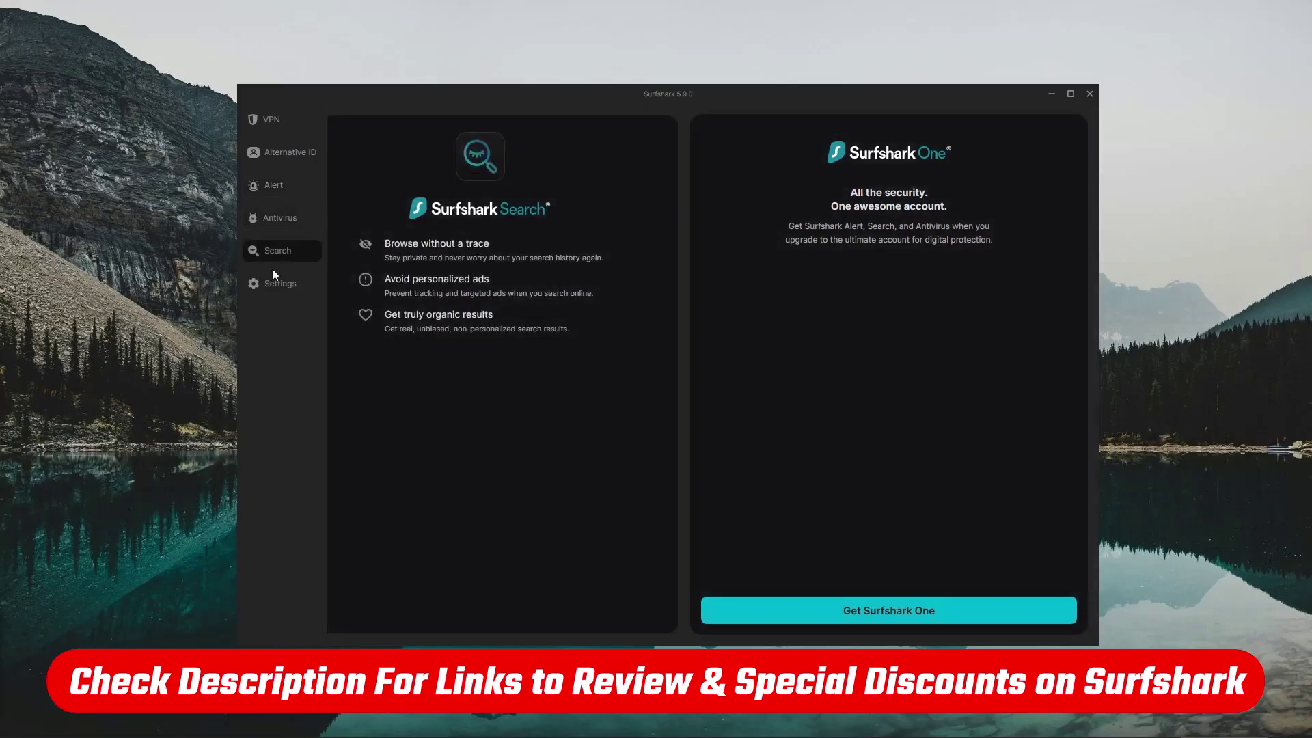
Go to the VPN settings page and scroll through its options
click(293, 289)
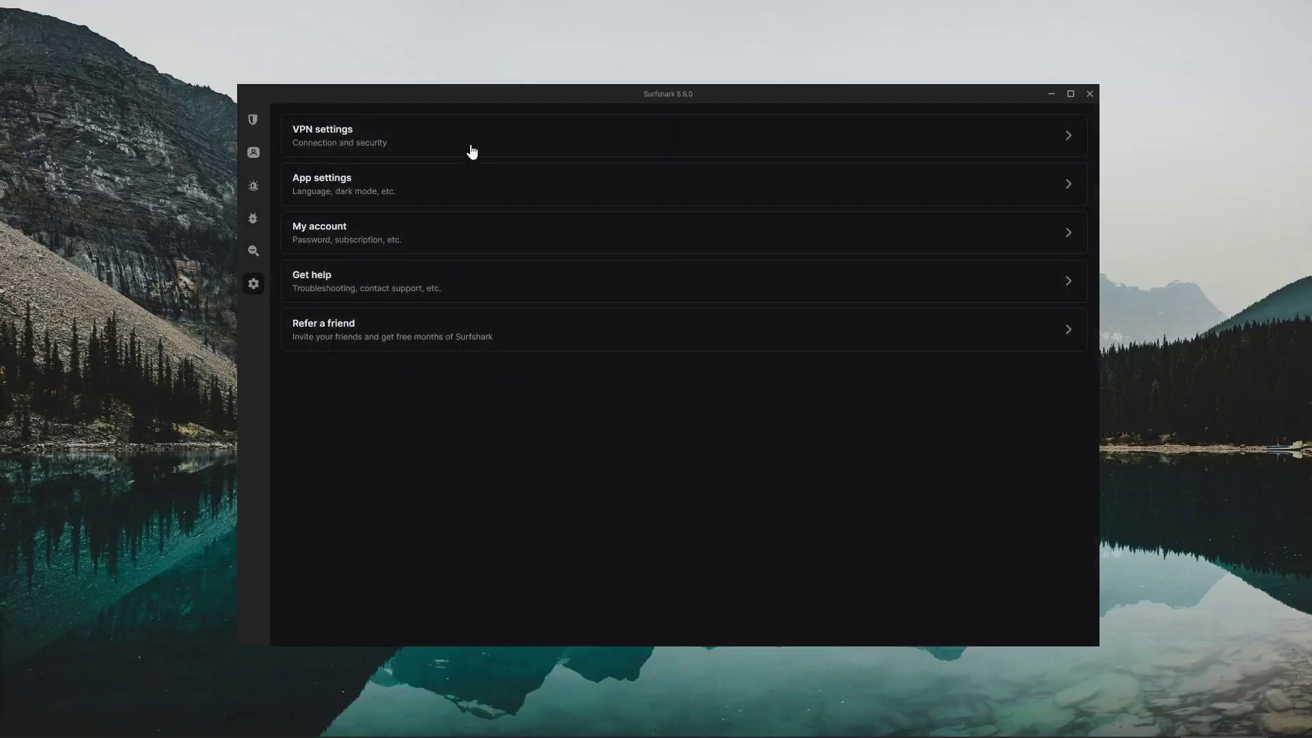
click(408, 131)
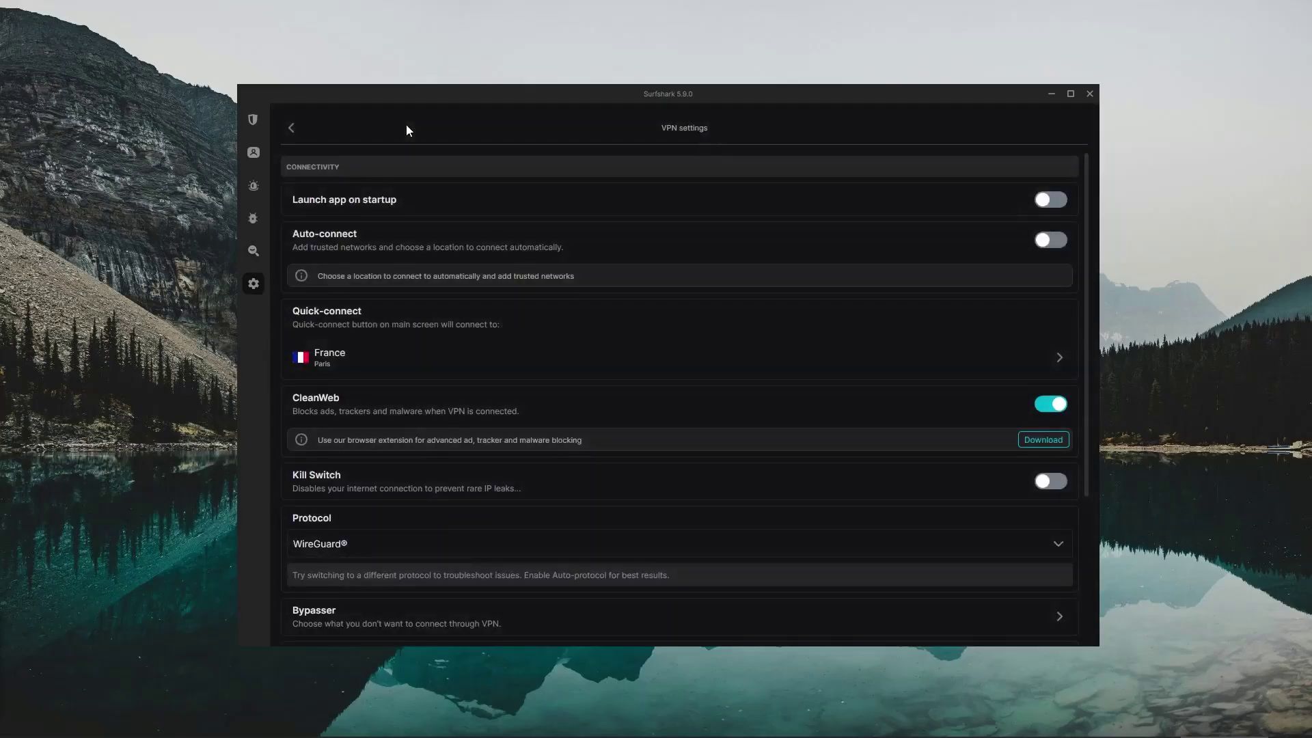
scroll(706, 352, down, 5)
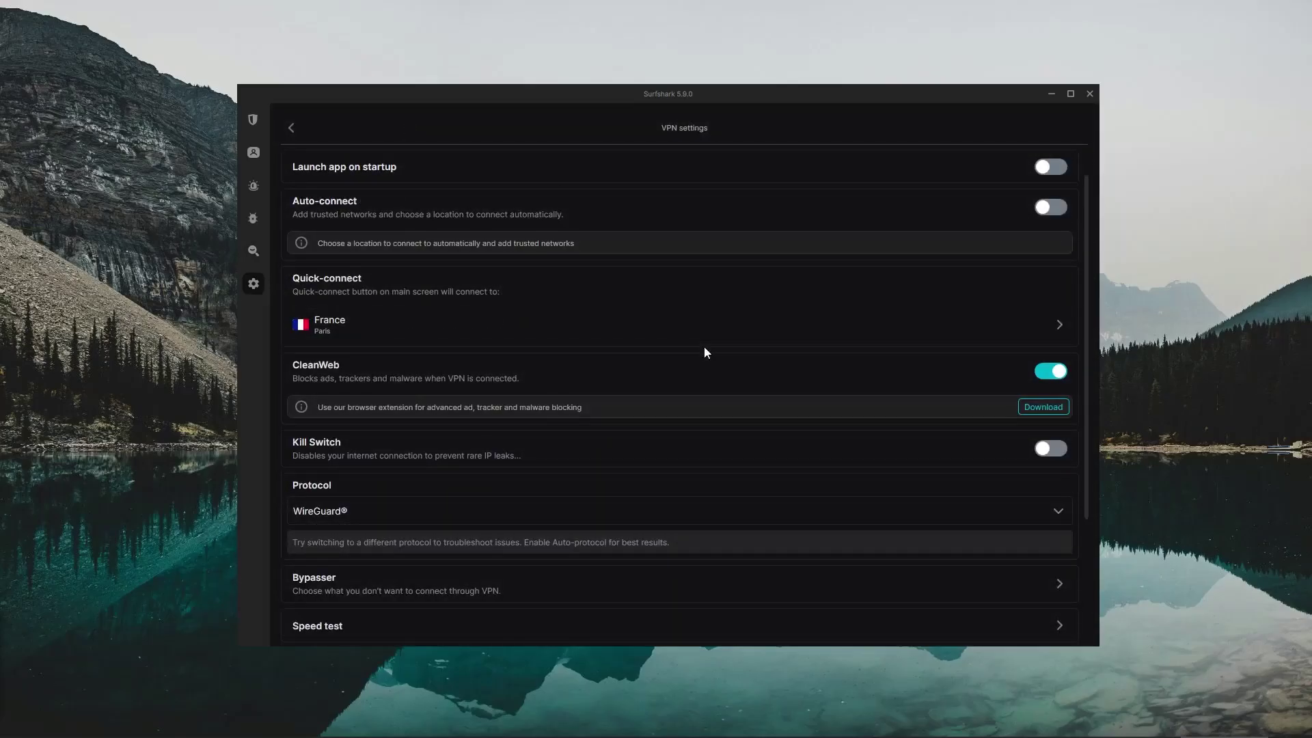